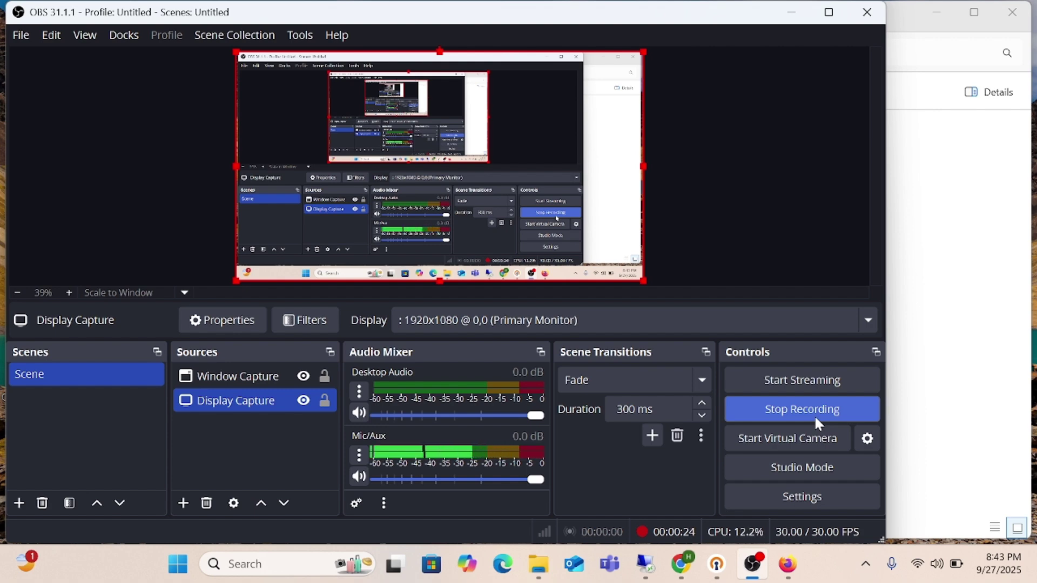
Open Microsoft's Download Windows 11 page from the search results and look over its ISO download dropdown without choosing.
left_click(645, 570)
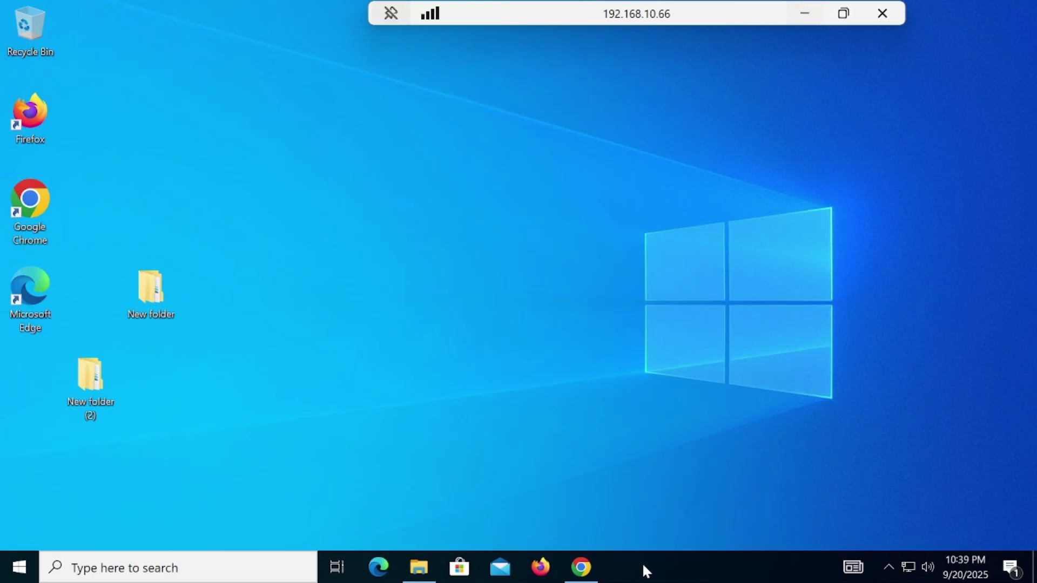
left_click(596, 566)
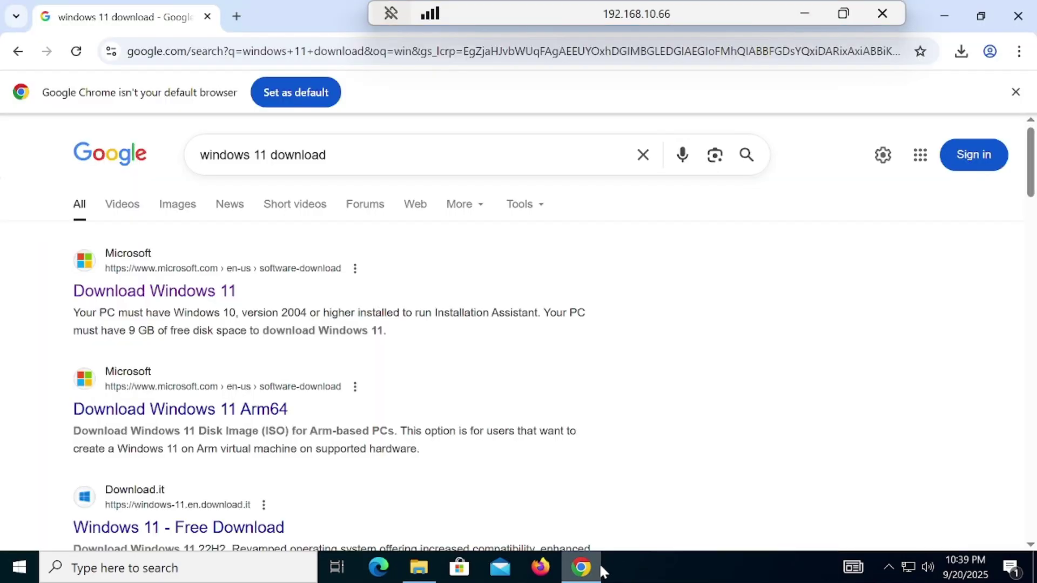
left_click(185, 295)
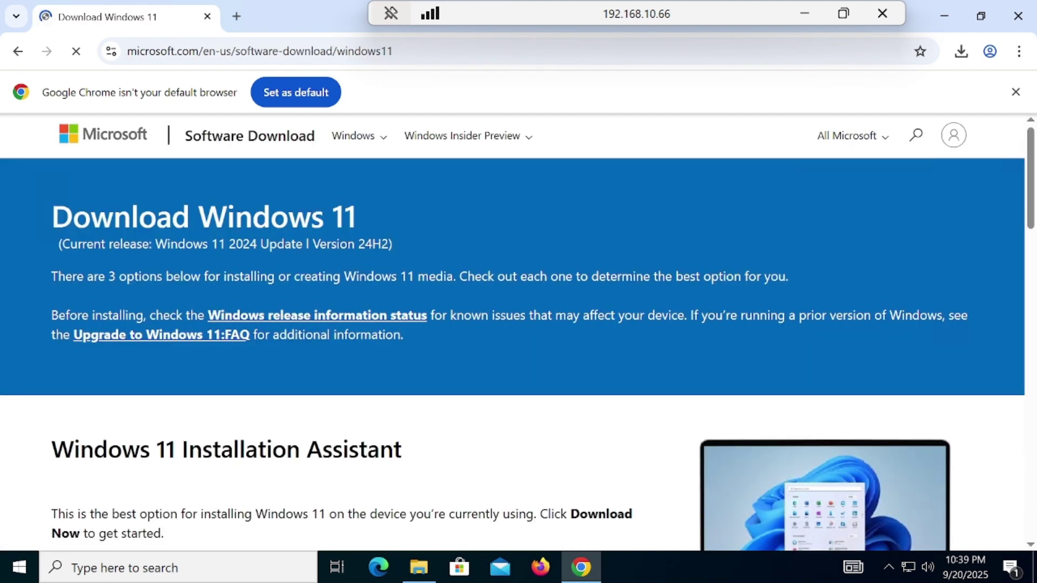
left_click_drag(1032, 184, 1033, 378)
left_click(317, 329)
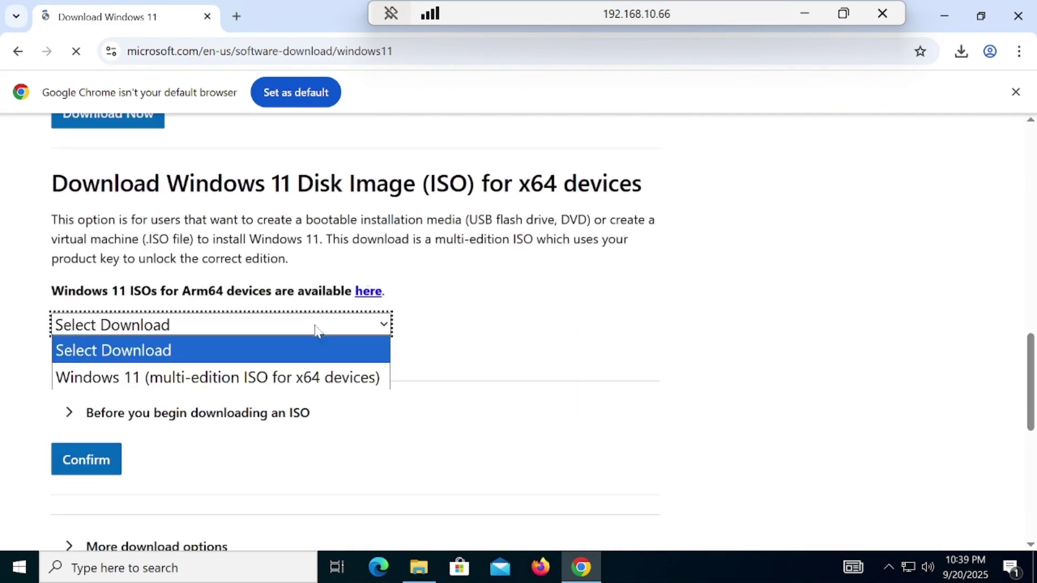
left_click(316, 329)
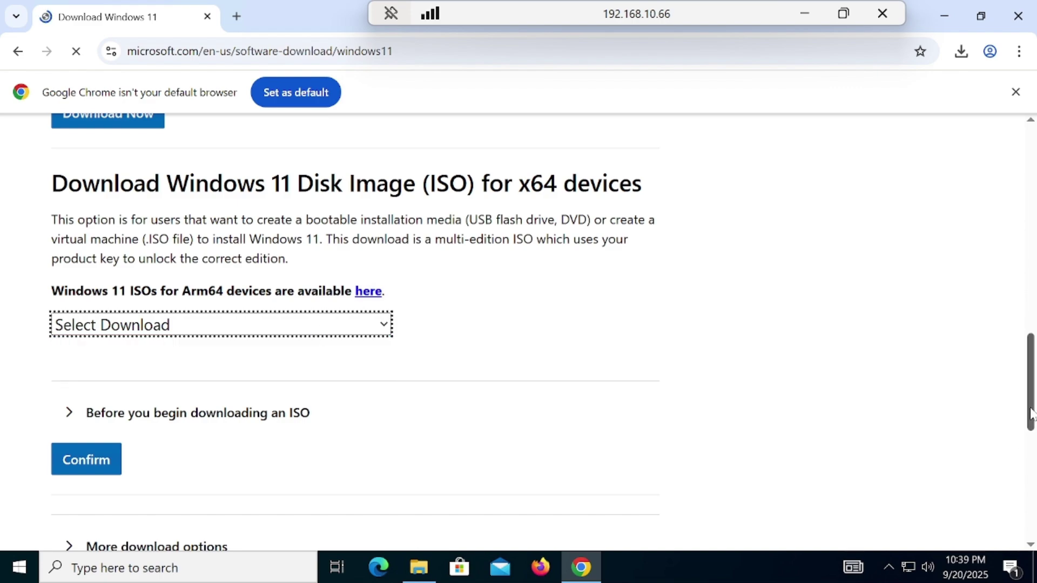
left_click_drag(1031, 416, 1035, 189)
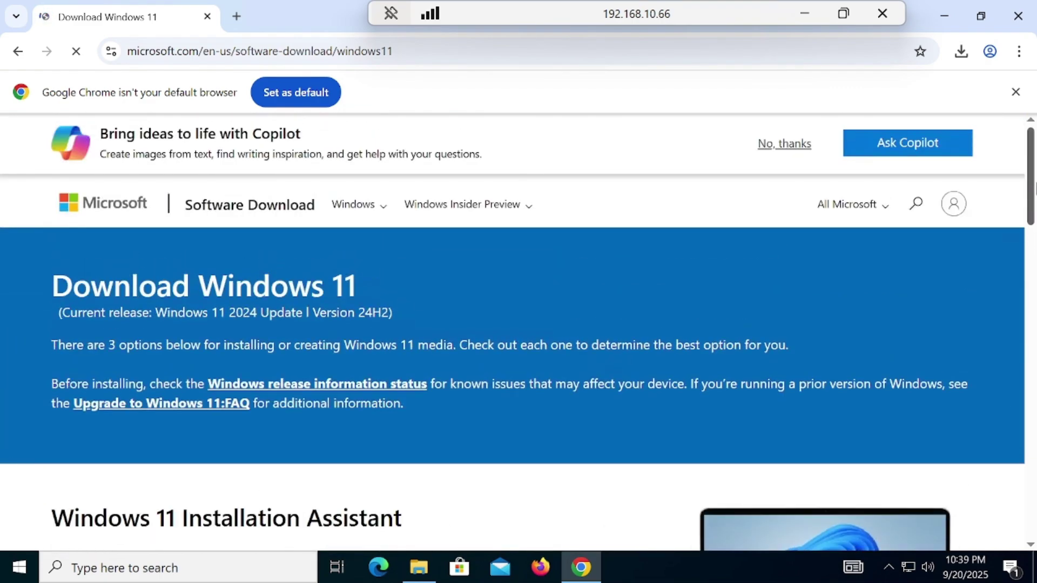
Go to the Windows 10/11 Insider Preview downloads from the Windows Insider Preview menu.
left_click(474, 216)
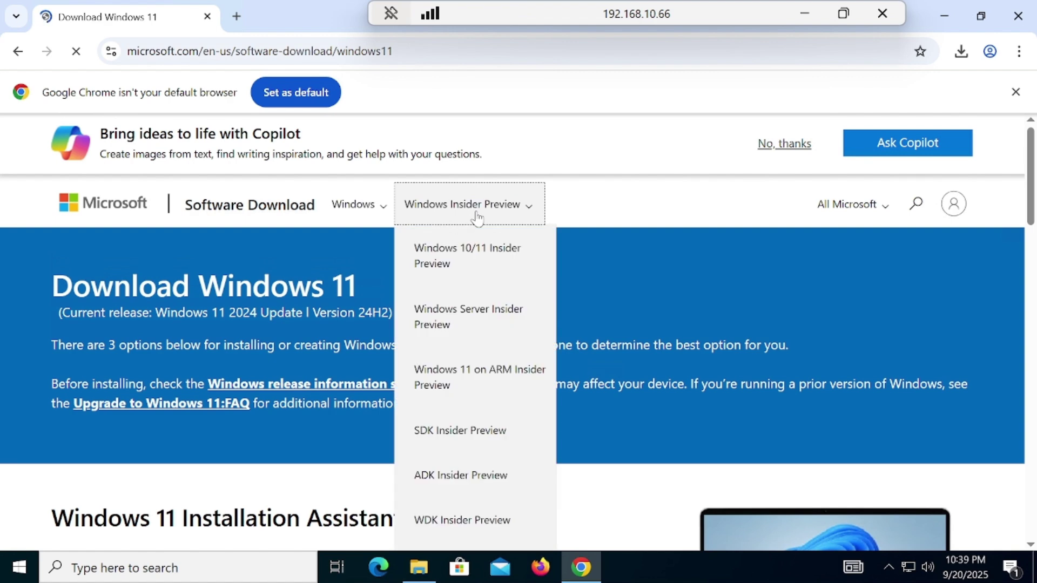
left_click(480, 254)
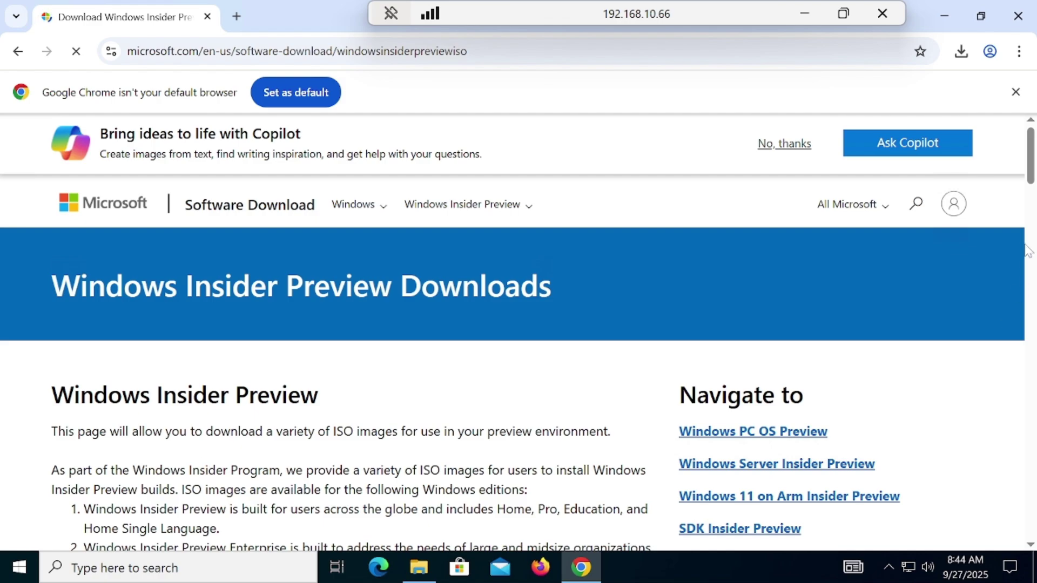
Select the 'Windows 11 Insider Preview (Release Preview Channel) - Build 26200' edition and confirm it.
left_click_drag(1031, 177, 1031, 421)
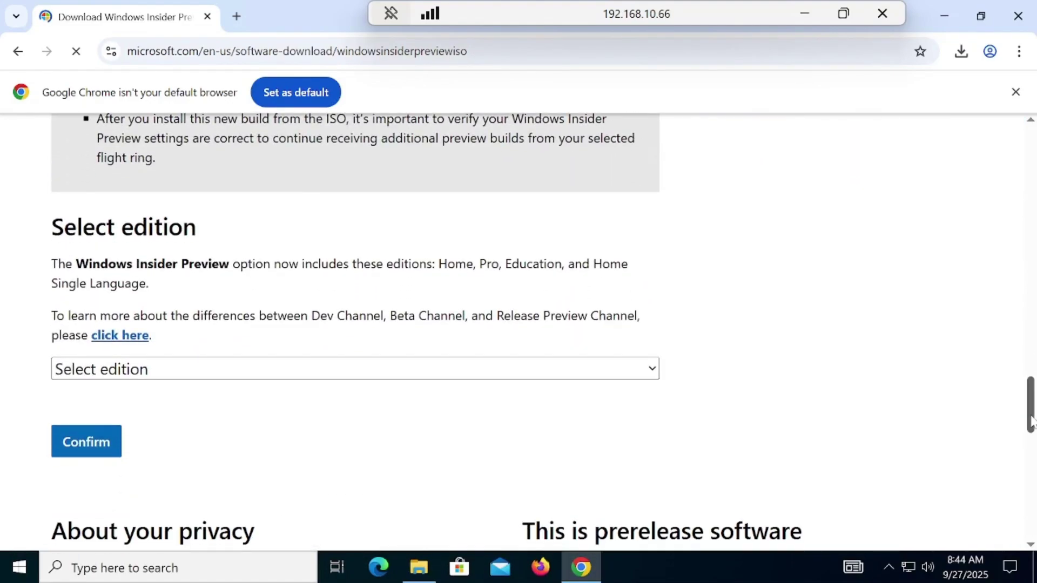
left_click(655, 371)
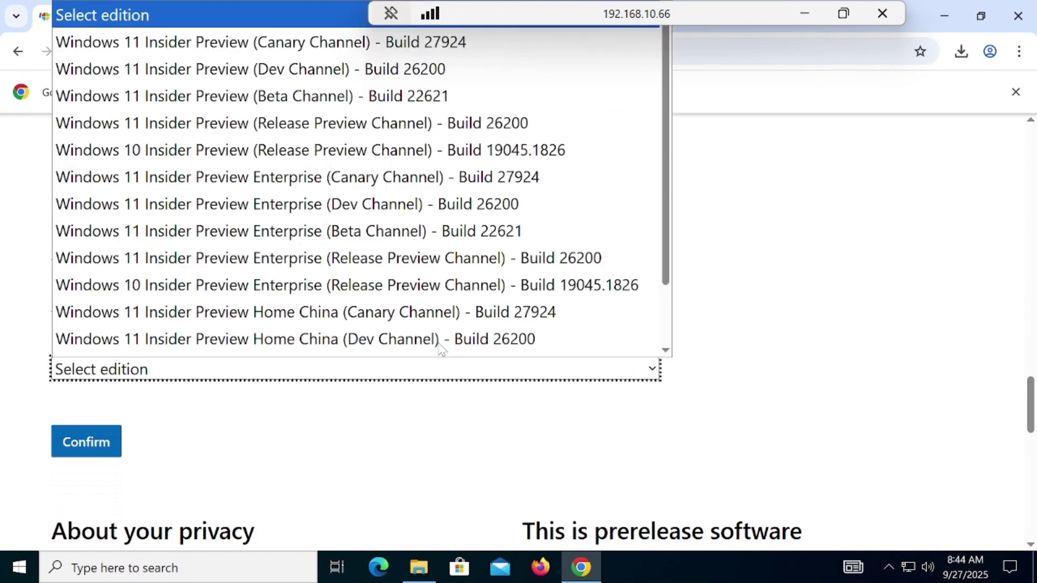
scroll(385, 228, "down", 1)
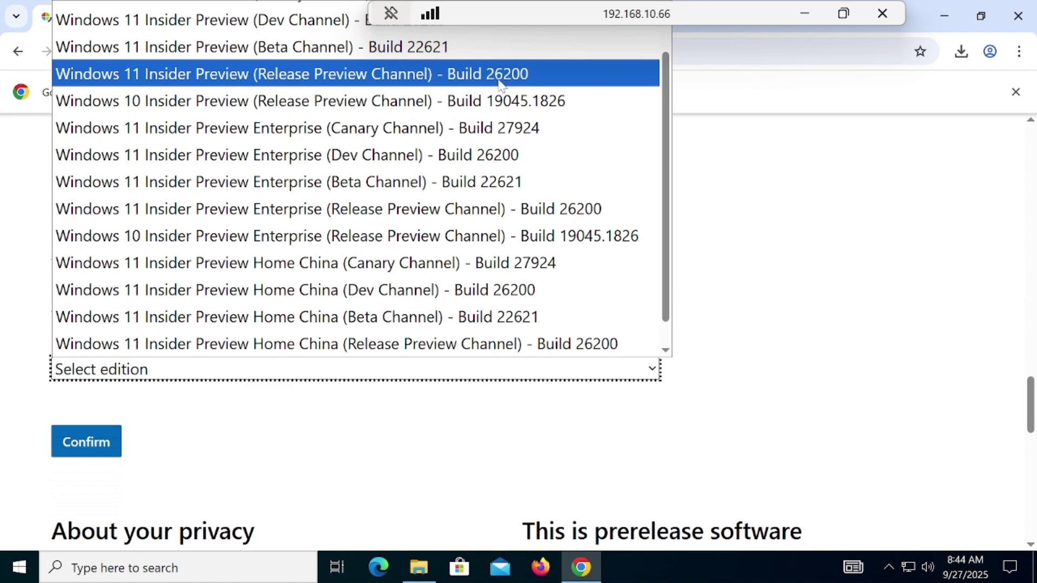
left_click(322, 81)
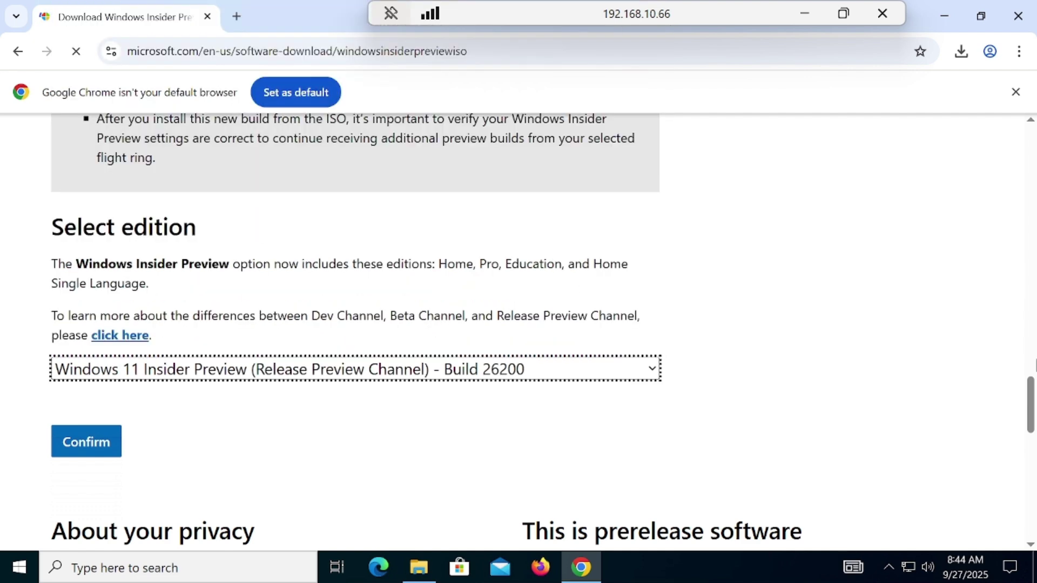
left_click(81, 456)
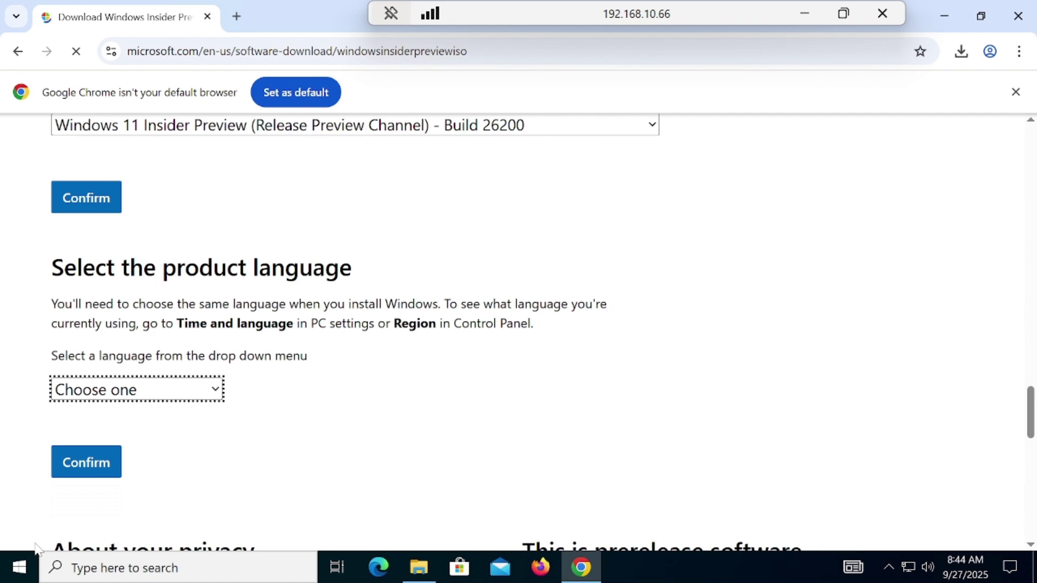
Open a regular Command Prompt from Start search with cmd, then close it.
left_click(28, 567)
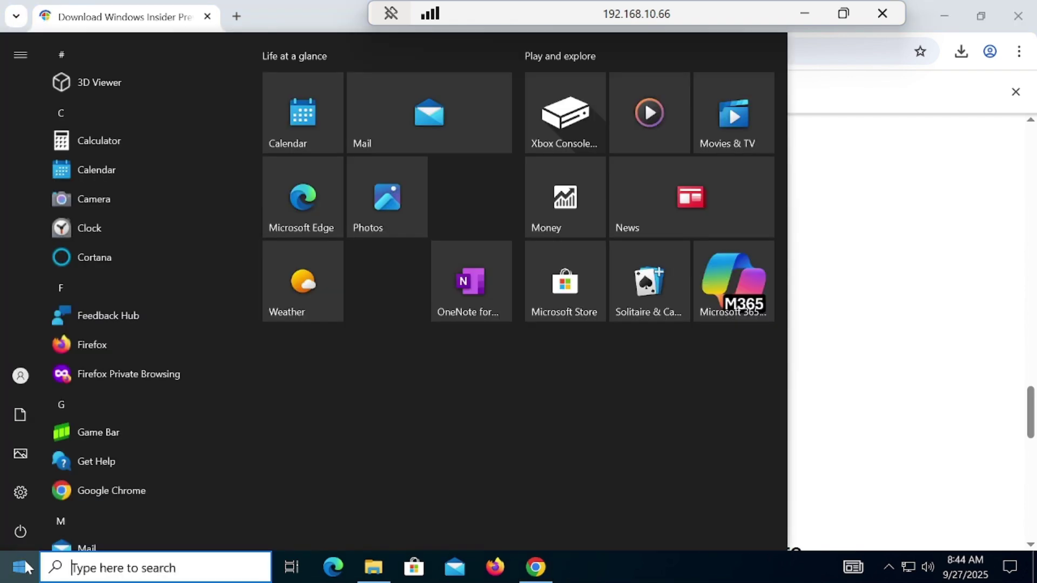
type("cmd")
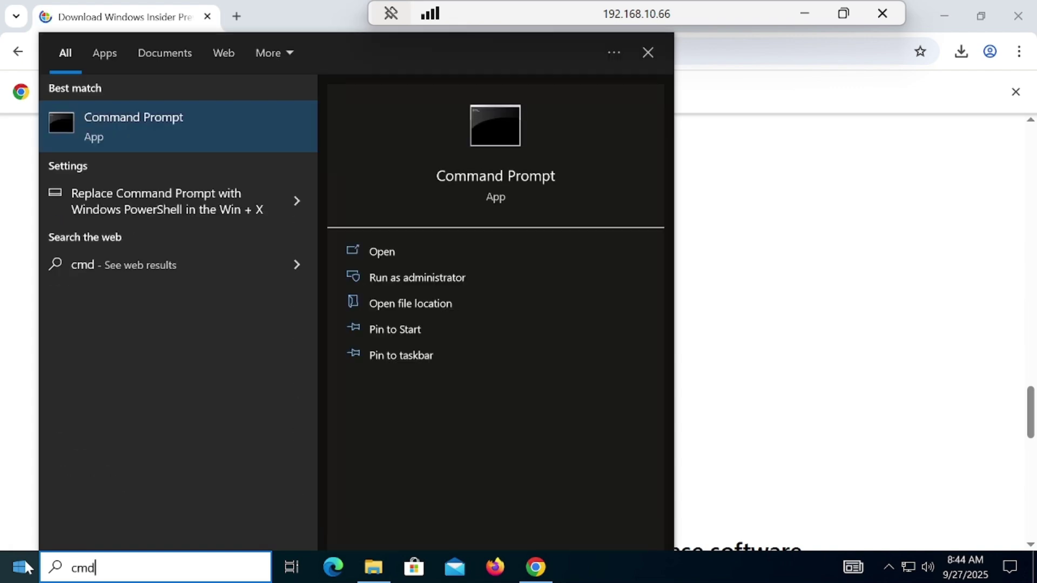
key("Return")
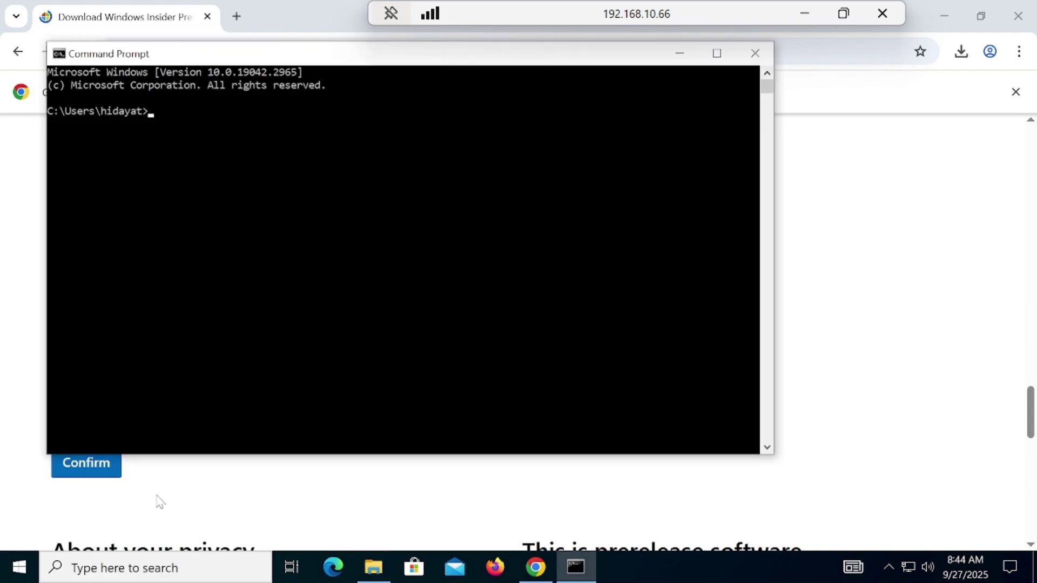
left_click(754, 53)
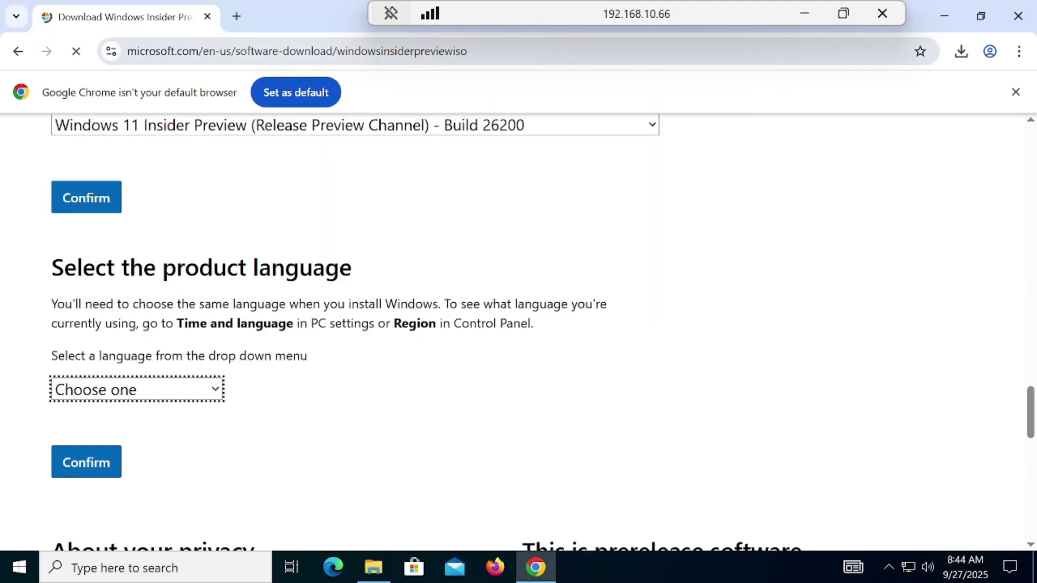
Run Command Prompt as administrator and execute dism /online /get-intl.
right_click(16, 568)
left_click(16, 570)
left_click(16, 570)
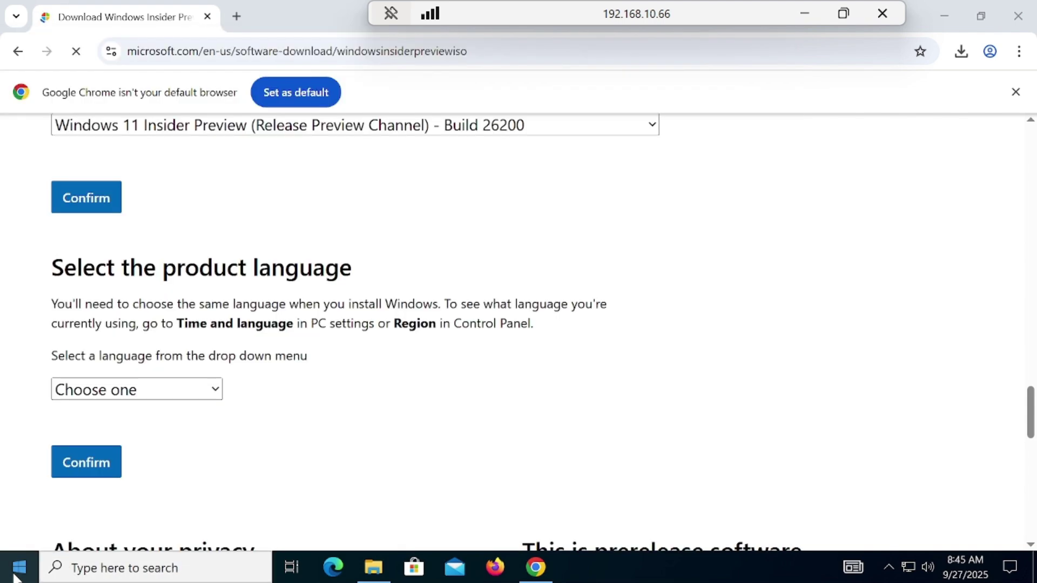
left_click(16, 569)
type("cmd")
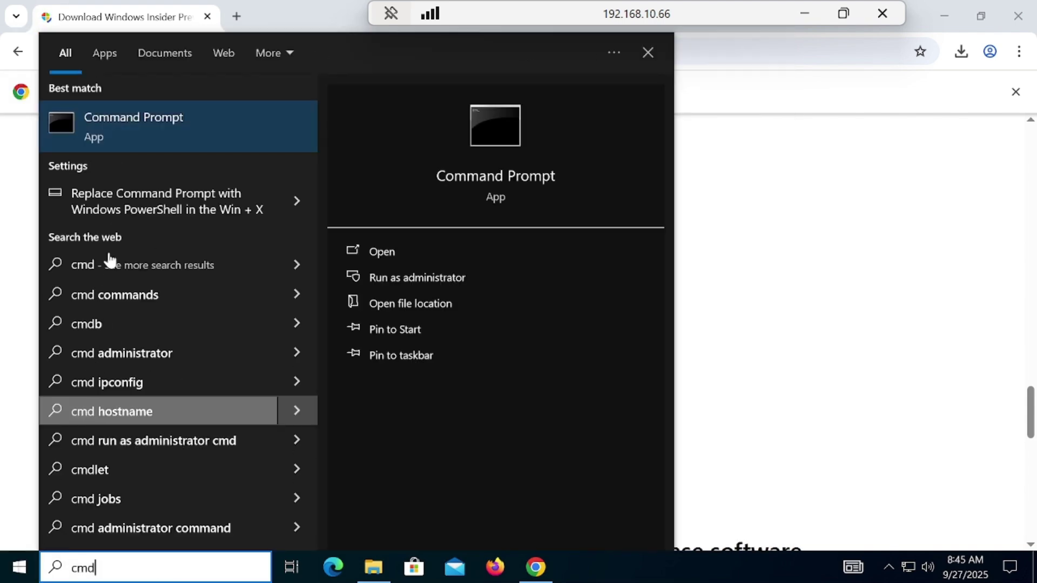
right_click(137, 140)
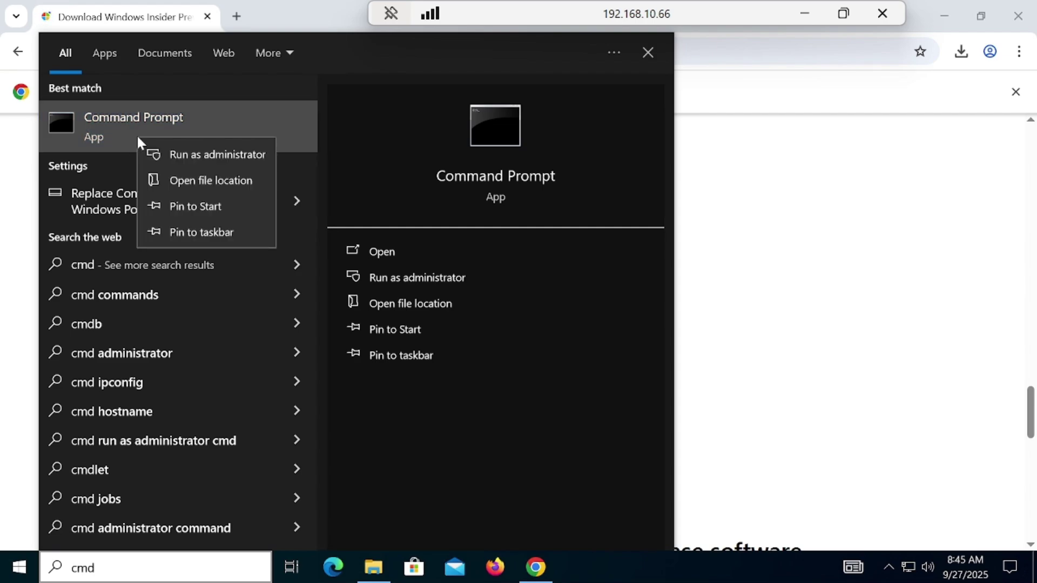
left_click(163, 152)
left_click(430, 390)
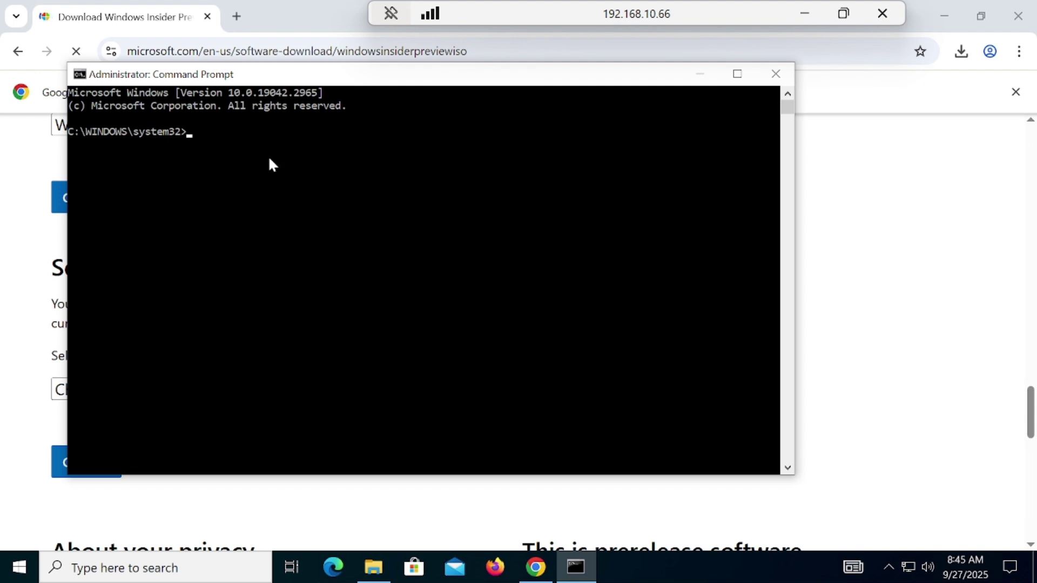
type("dism /on")
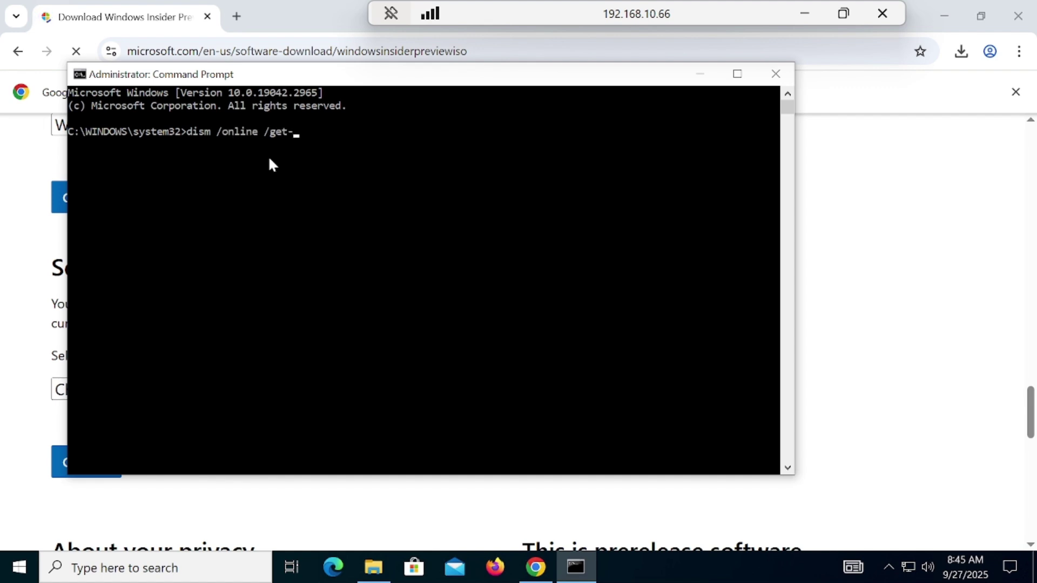
type("line /get-intl")
key("Return")
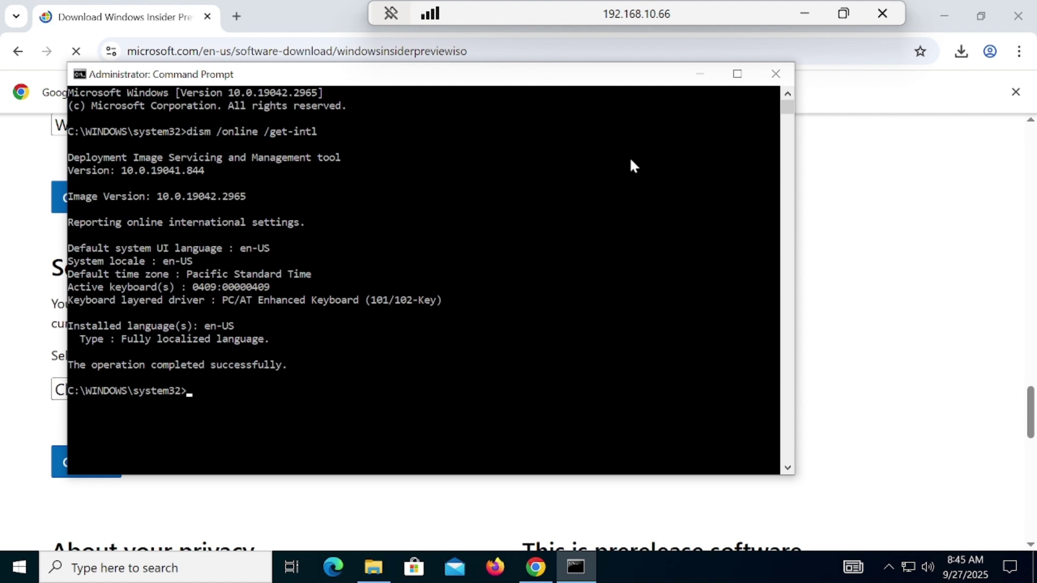
Choose English (United States) as the product language and confirm it.
left_click(701, 74)
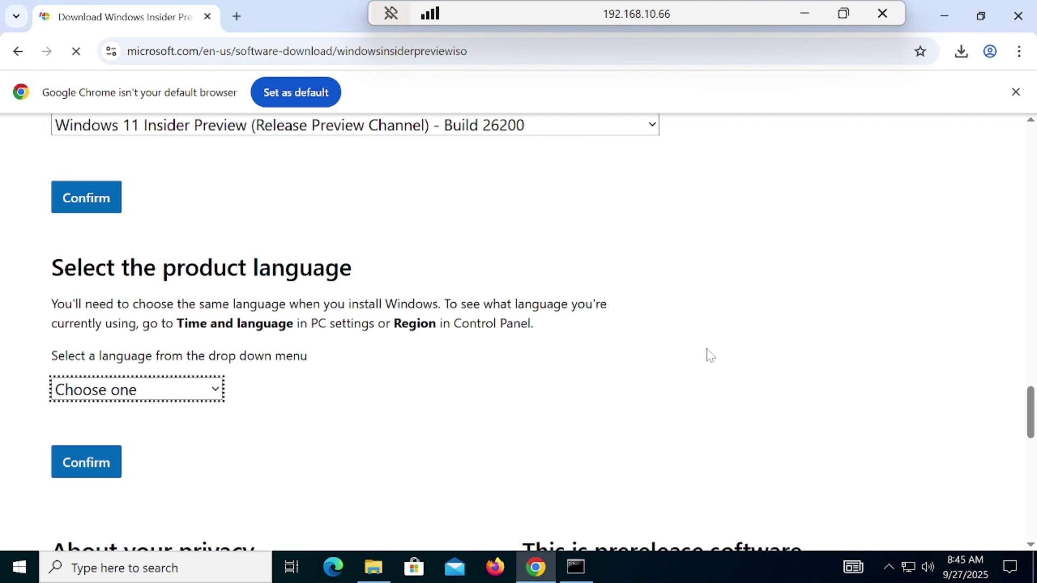
left_click(205, 401)
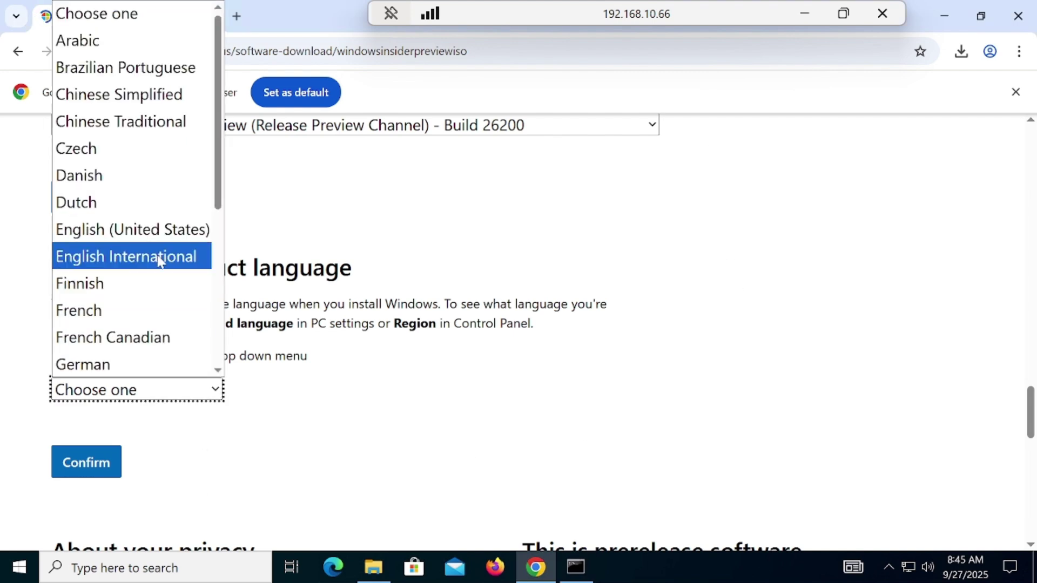
left_click(174, 229)
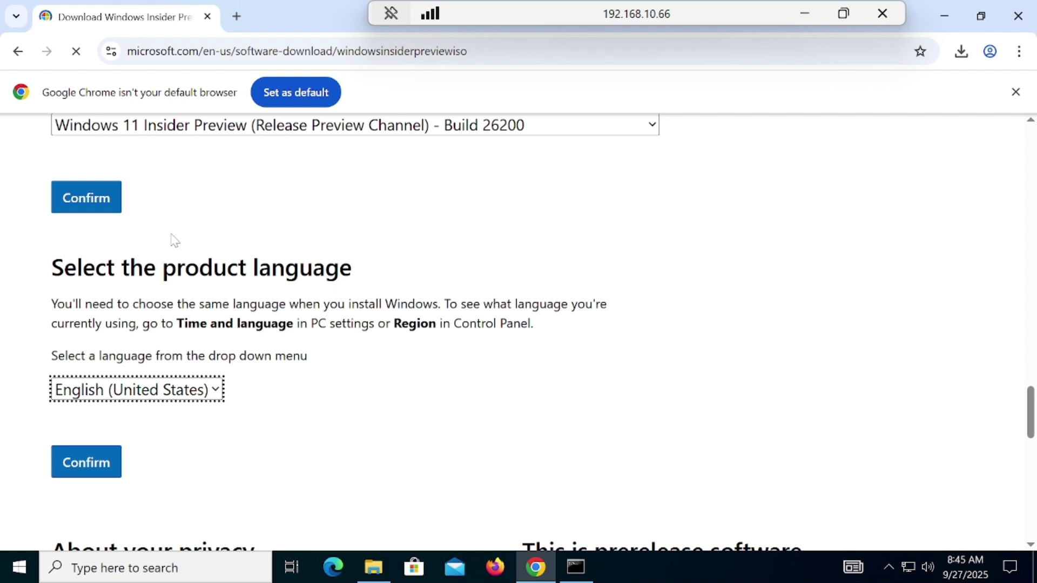
left_click(97, 467)
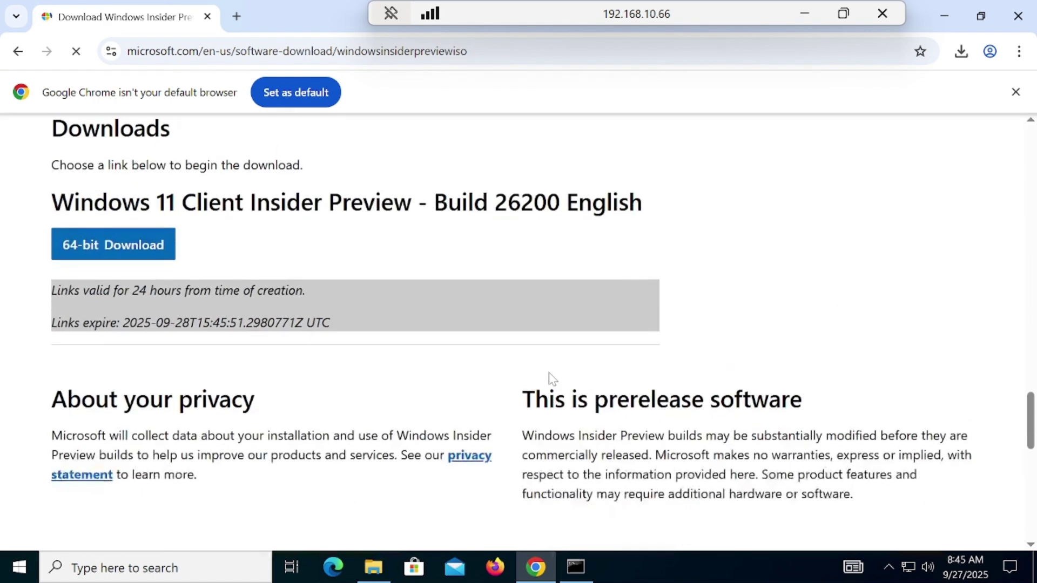
Start the 64-bit Windows 11 ISO download, then pause and cancel it from the download history.
left_click(123, 258)
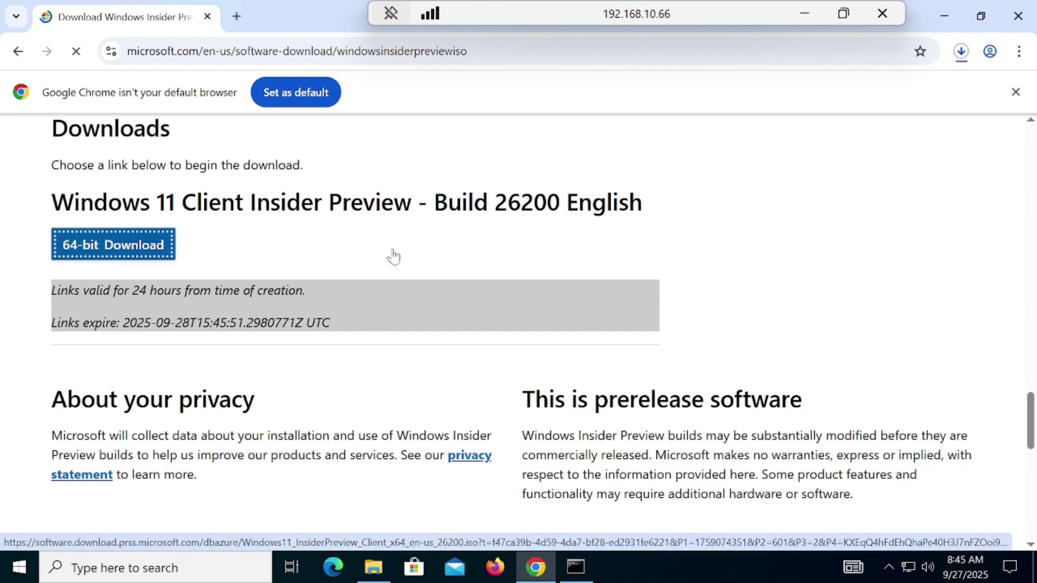
left_click(961, 52)
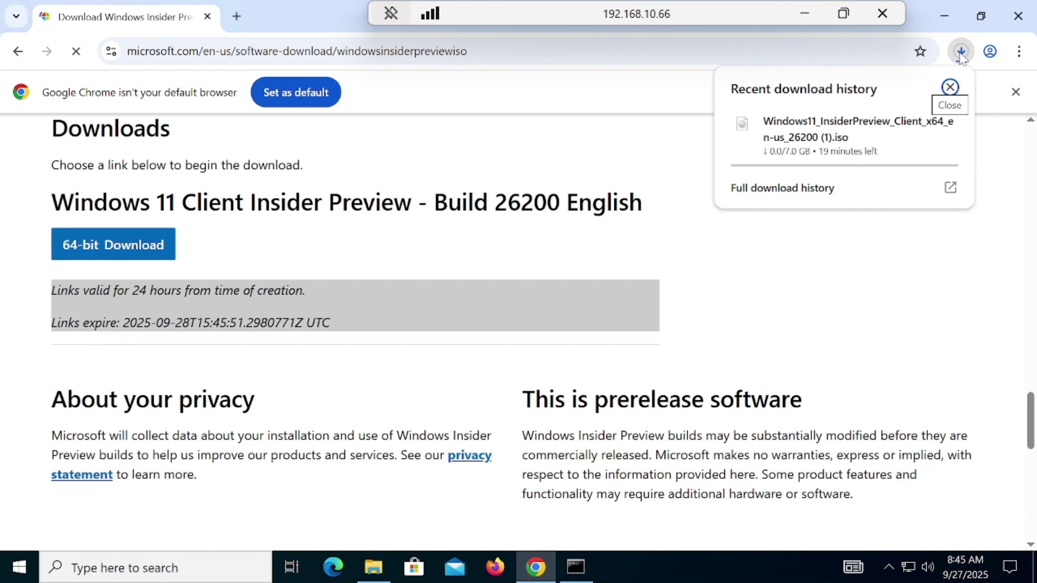
mouse_move(879, 160)
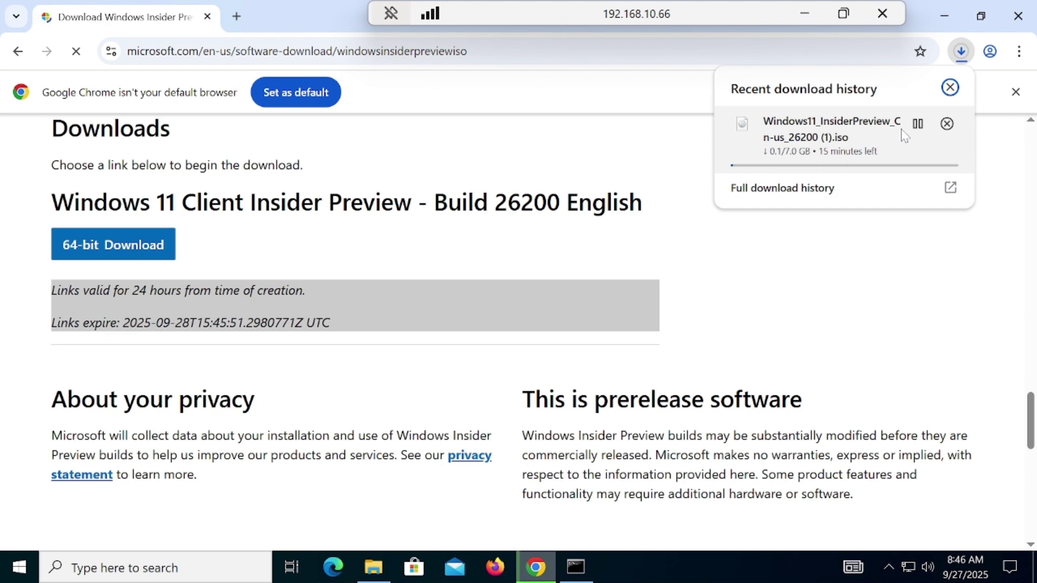
left_click(917, 124)
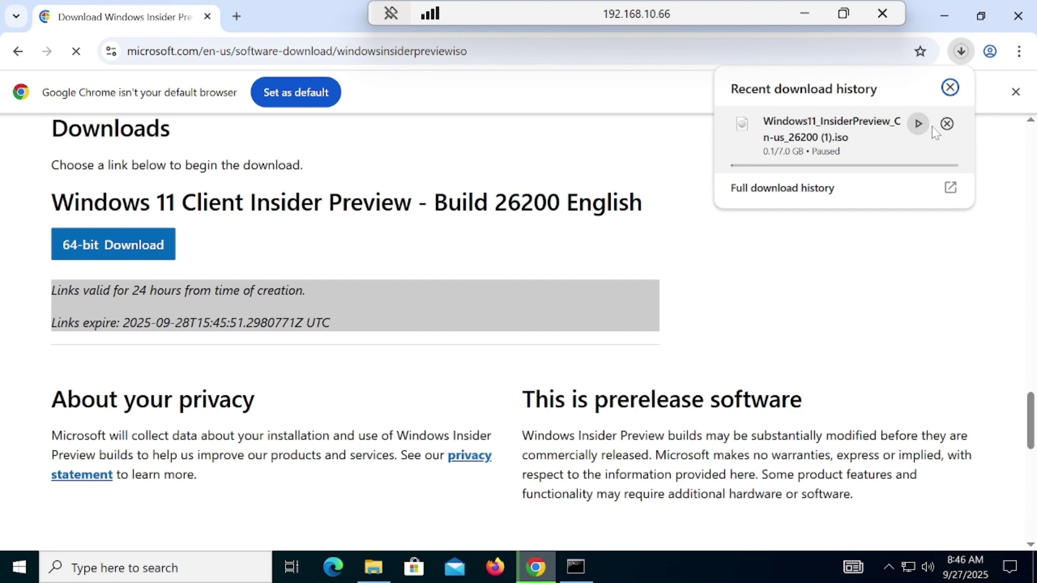
left_click(947, 124)
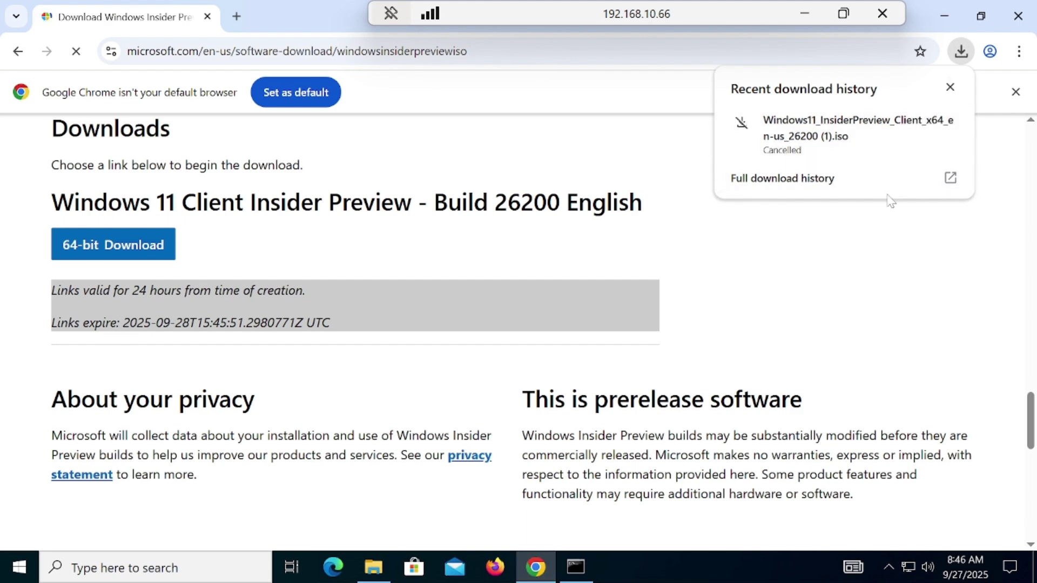
Copy the Windows11_InsiderPreview ISO from Downloads and go to Local Disk (C:).
left_click(374, 568)
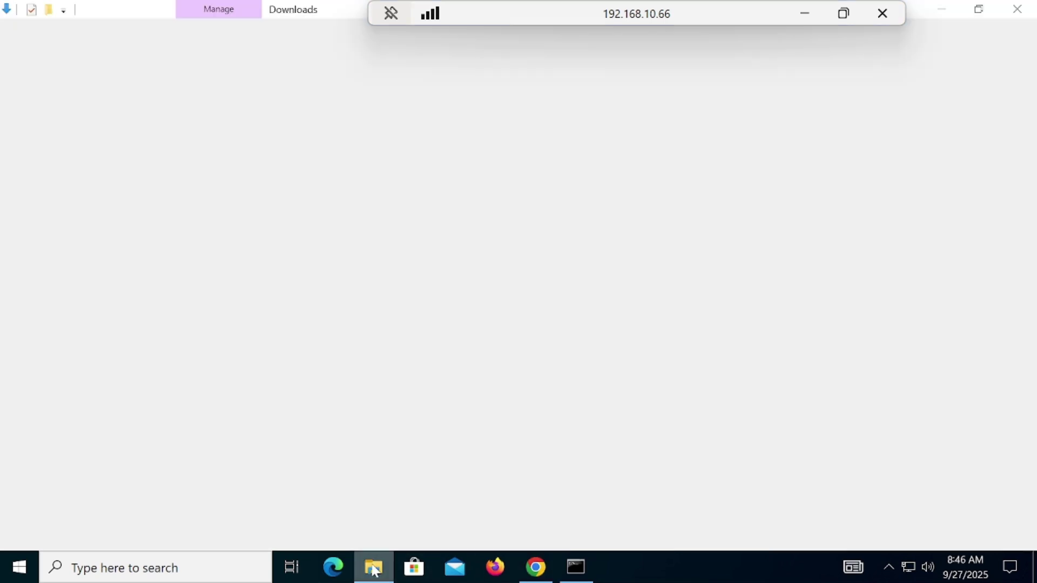
left_click(237, 172)
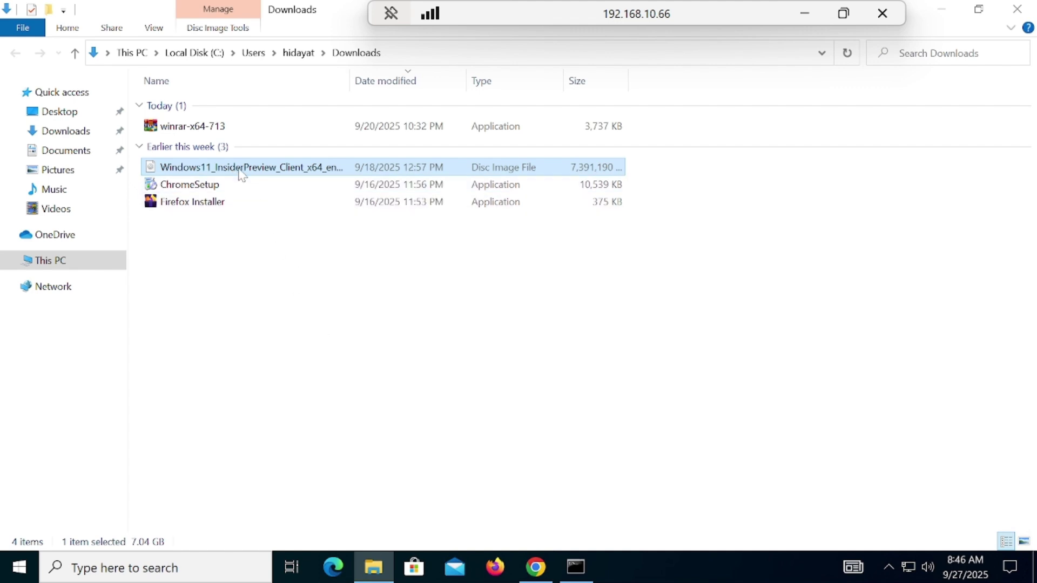
right_click(240, 168)
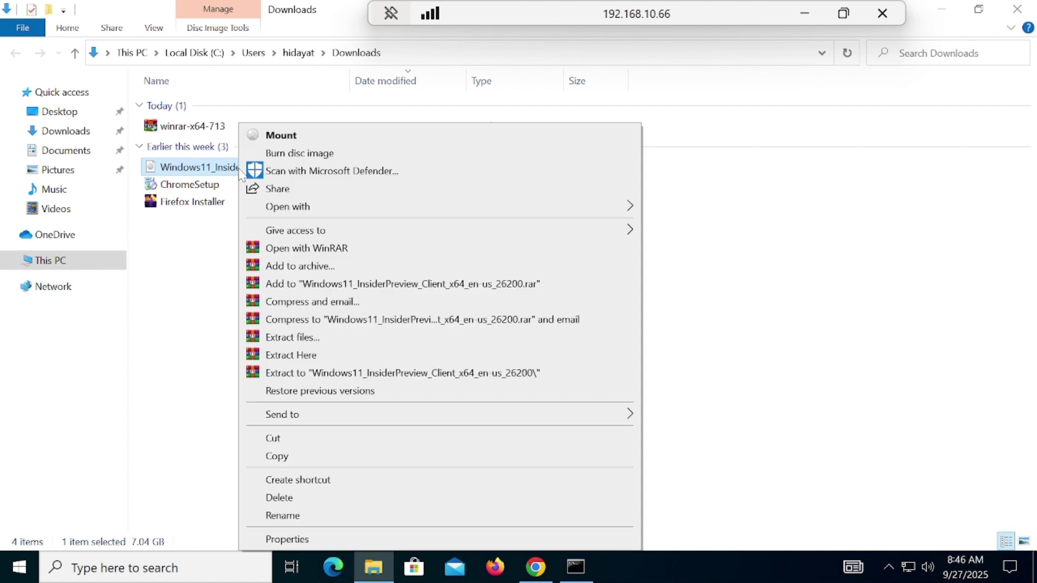
left_click(292, 456)
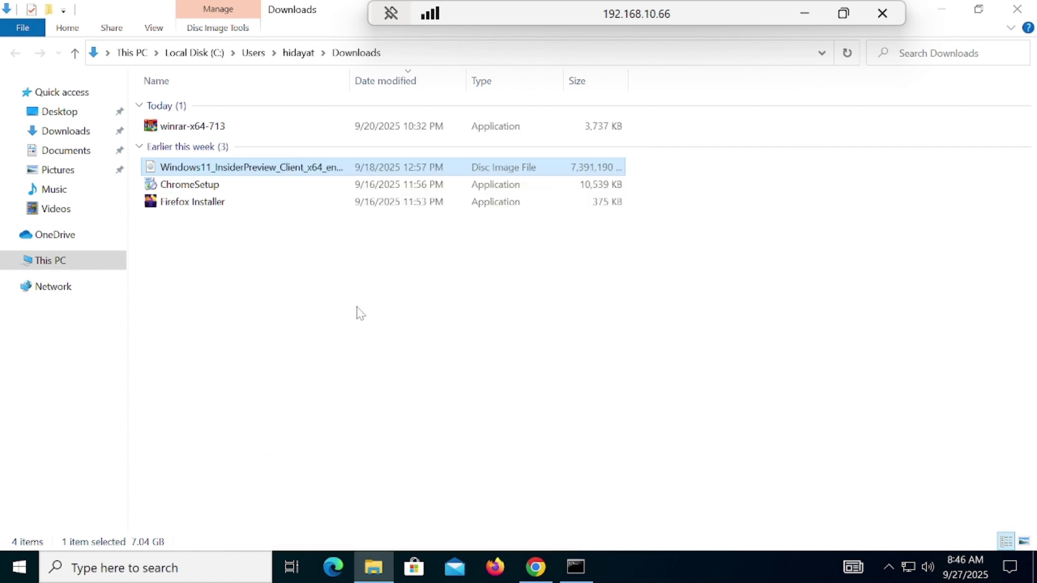
left_click(18, 260)
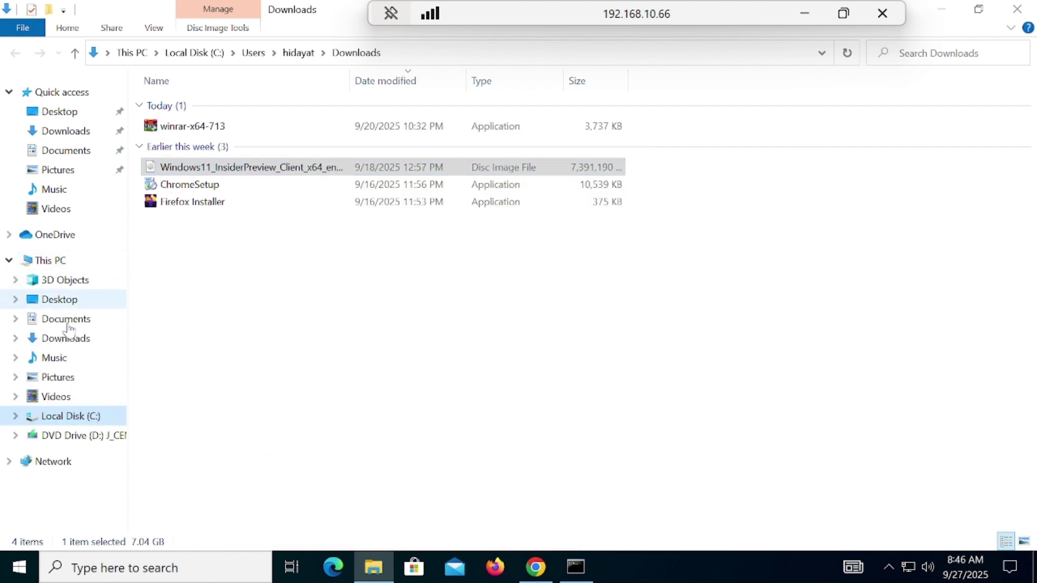
left_click(81, 417)
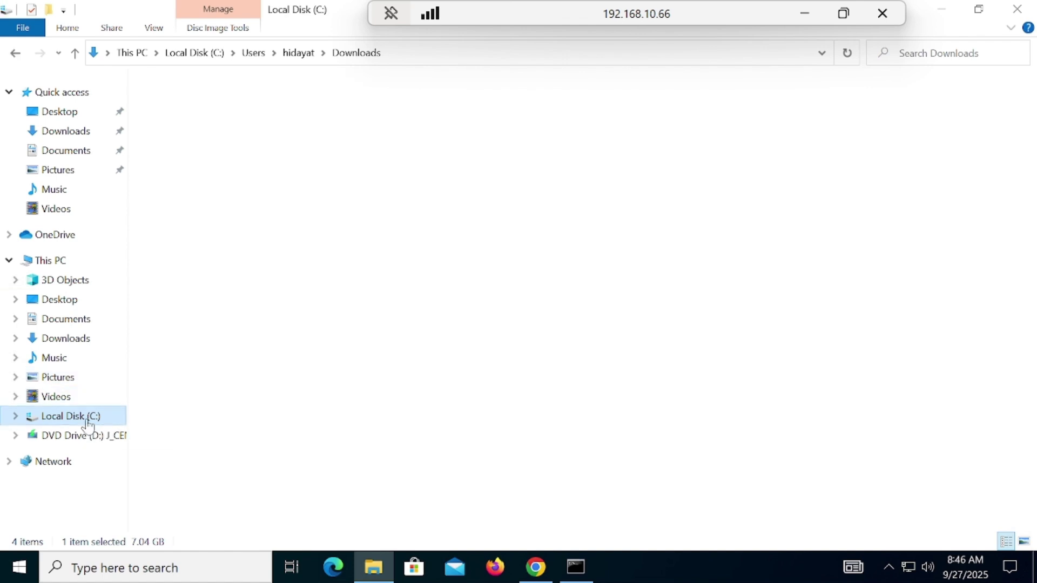
Create a new folder named win11 on drive C:.
right_click(185, 229)
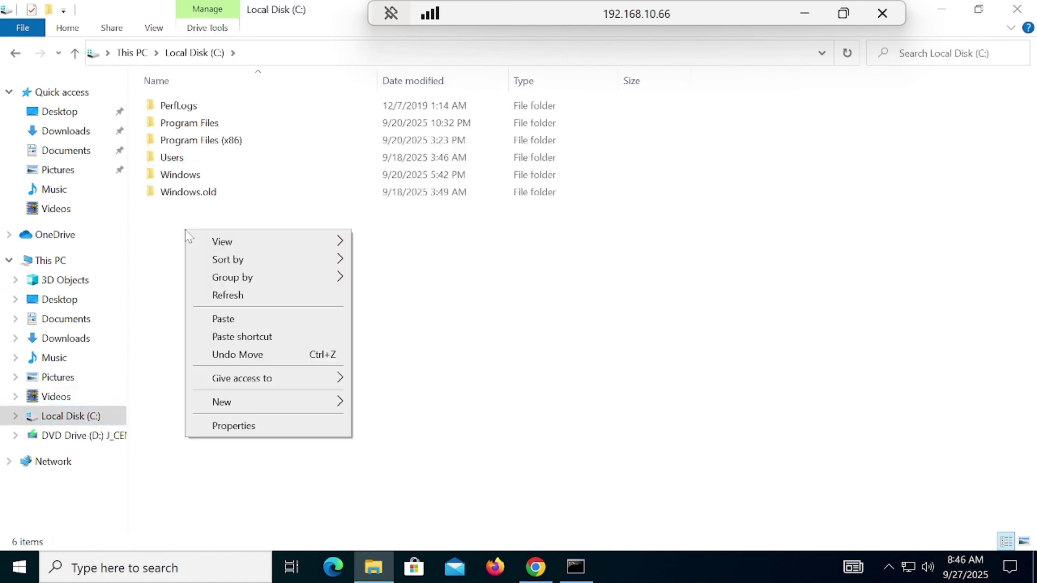
mouse_move(259, 405)
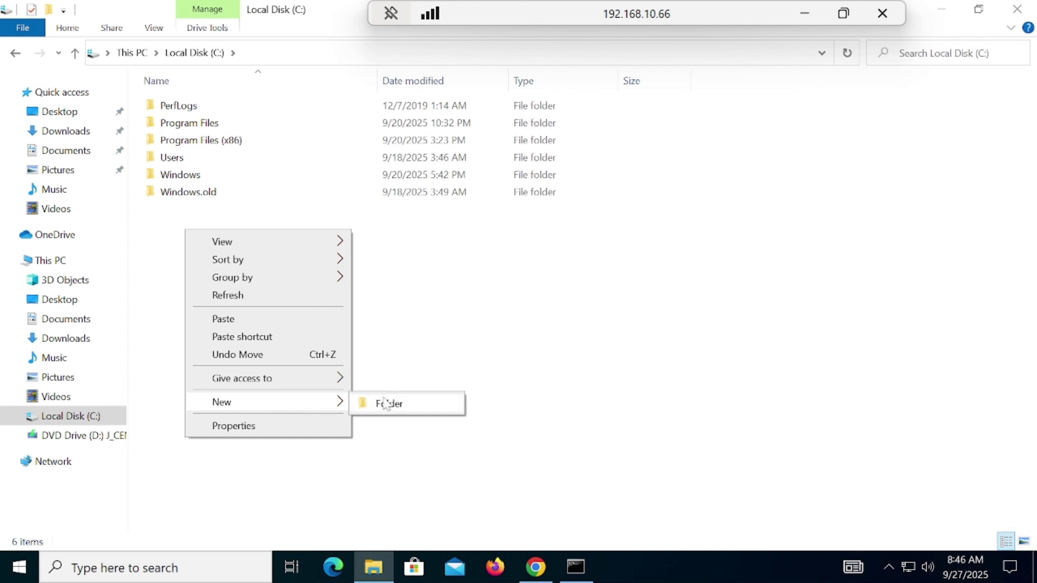
left_click(393, 405)
type("wi")
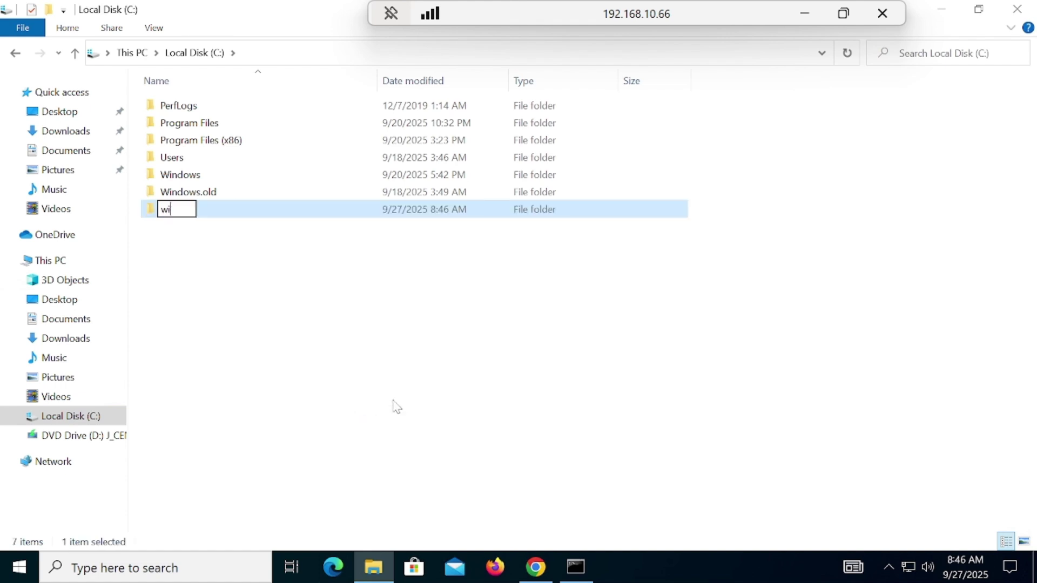
type("n11")
left_click(284, 305)
Open the win11 folder and paste the ISO into it.
double_click(184, 211)
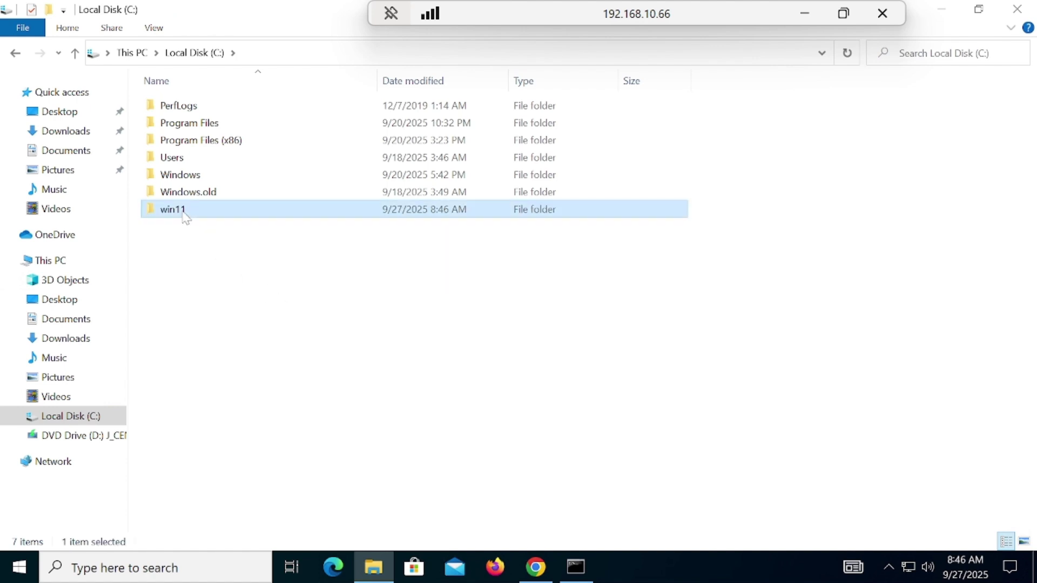
right_click(265, 142)
left_click(324, 252)
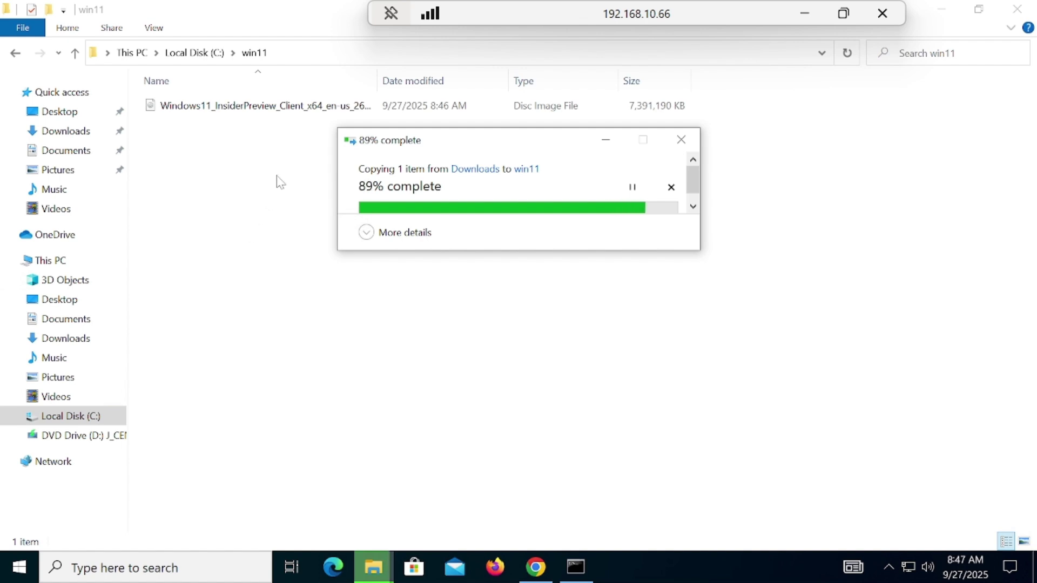
Extract the ISO into C:\win11 with WinRAR's Extract Here.
right_click(223, 110)
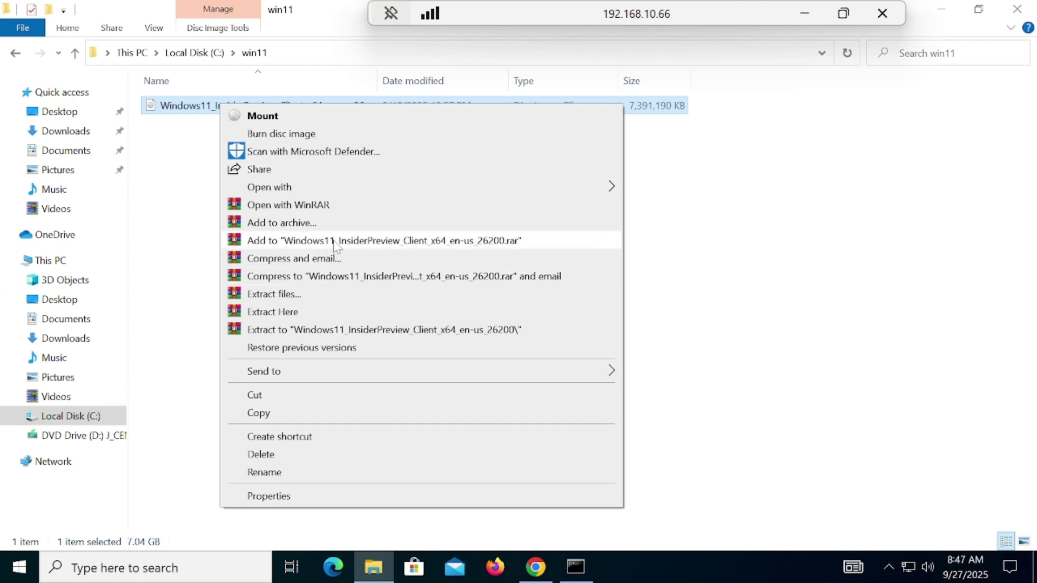
left_click(302, 312)
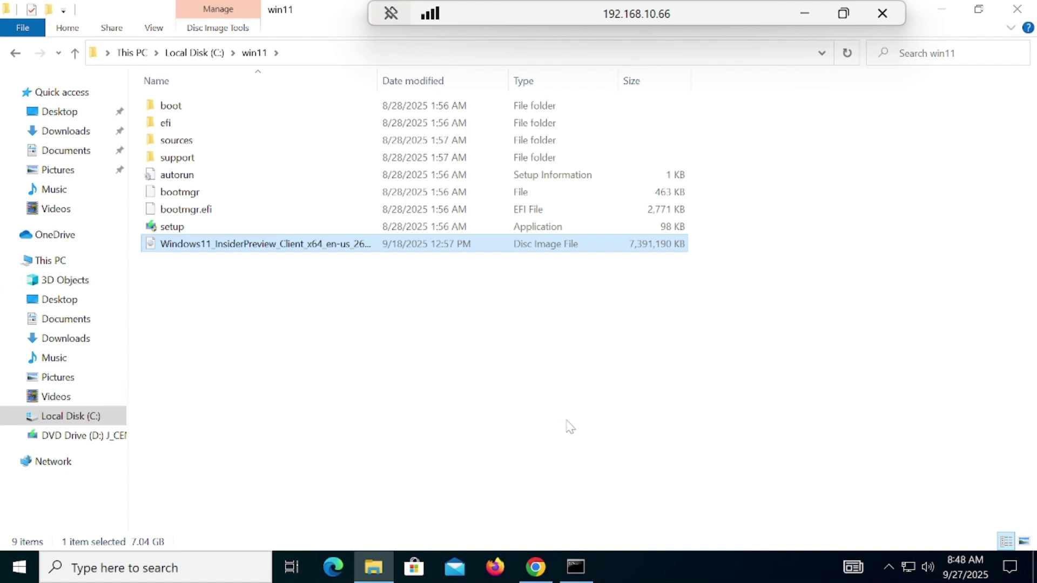
In Command Prompt, move to C:\win11 with cd .. twice and cd win11, then list it with dir.
left_click(583, 566)
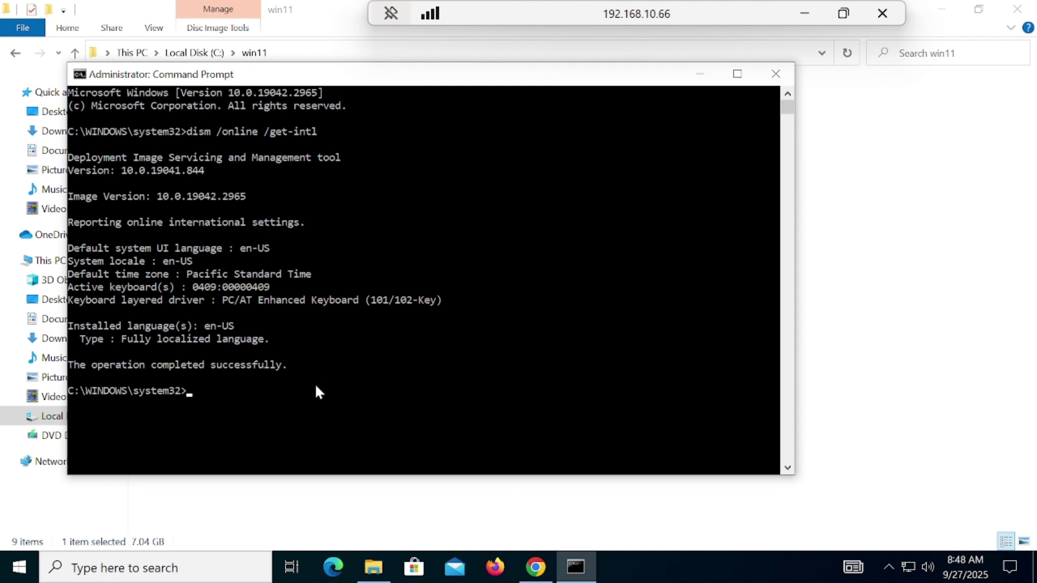
type("cd ..")
key("Return")
type("cd ..")
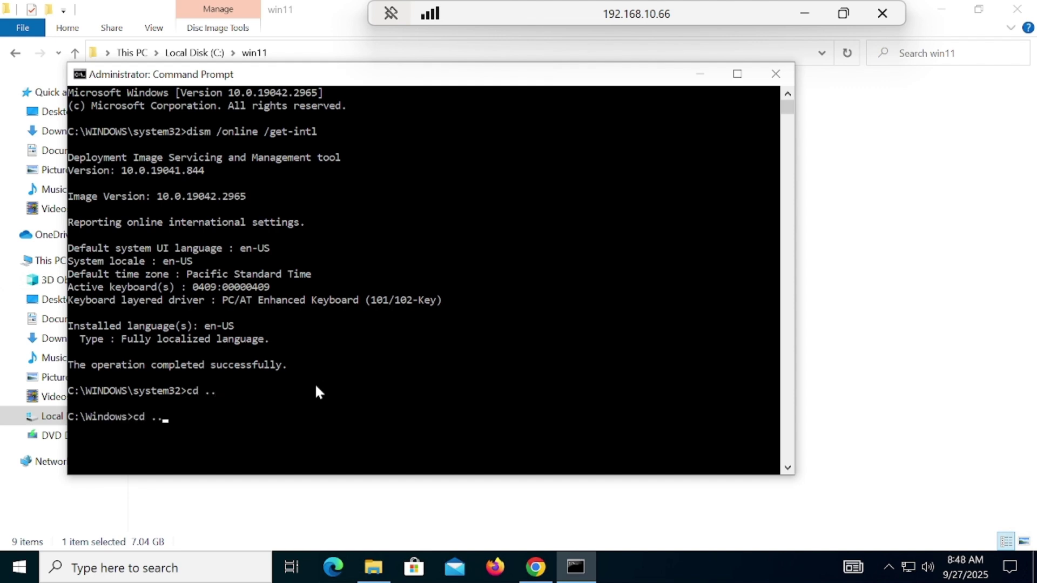
key("Return")
type("cd win11")
key("Return")
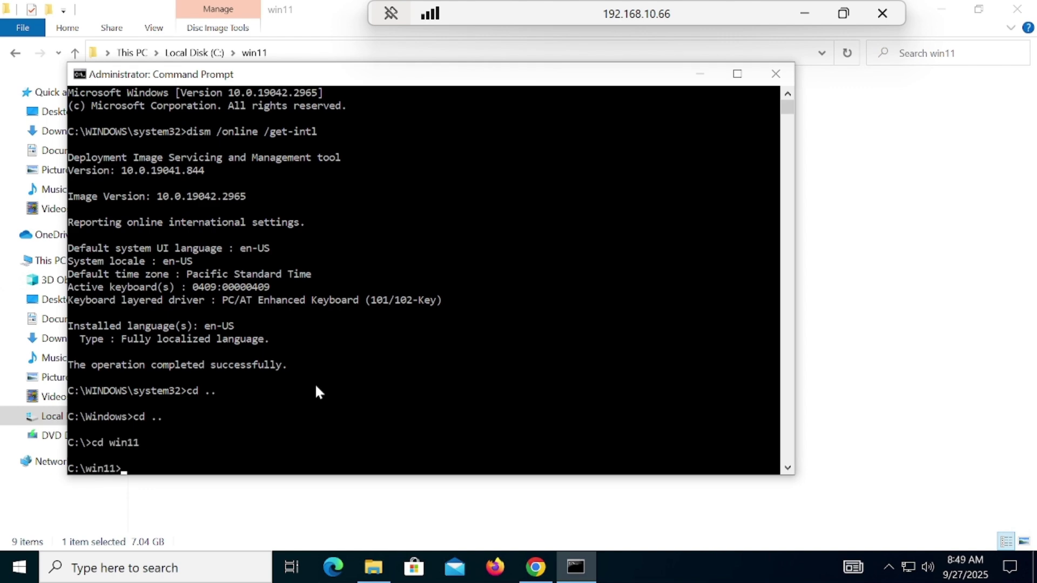
type("dir")
key("Return")
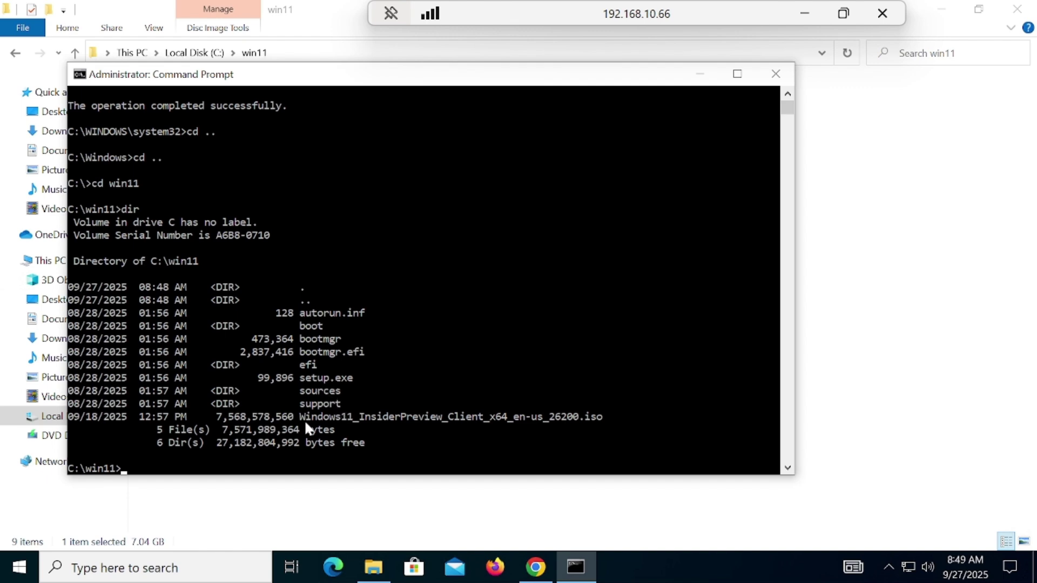
Type the setup.exe /product server command at the prompt.
type("setup.exe /product ser")
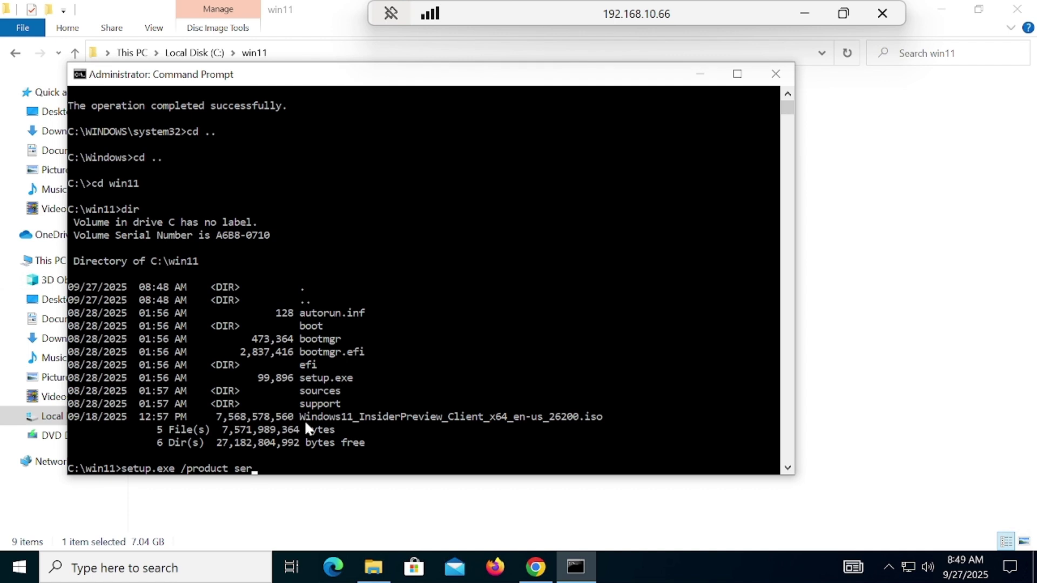
type("ver")
Launch setup with the server product option, skip downloading updates now, and accept the licence terms.
key("Return")
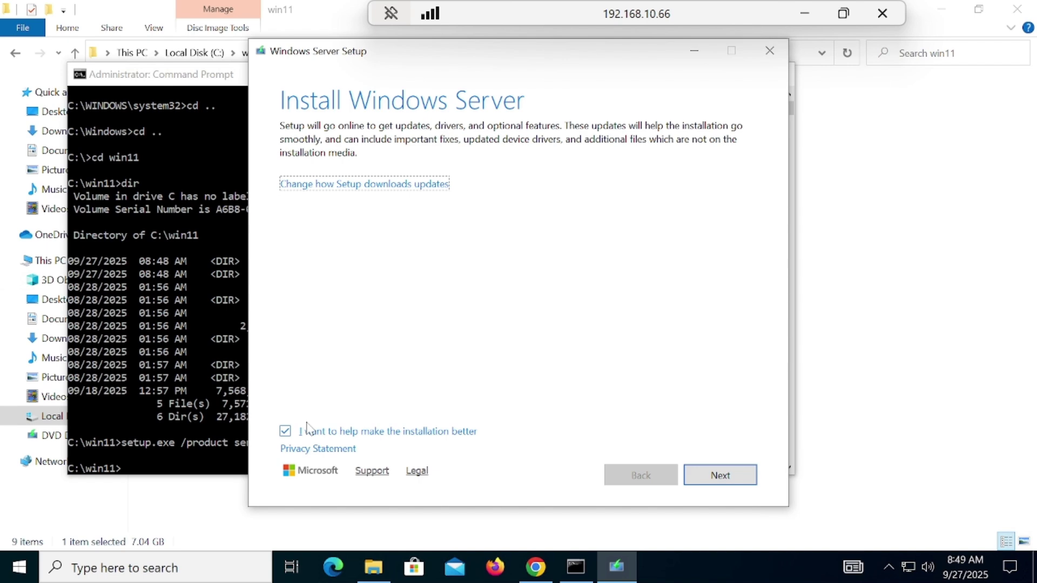
left_click(353, 183)
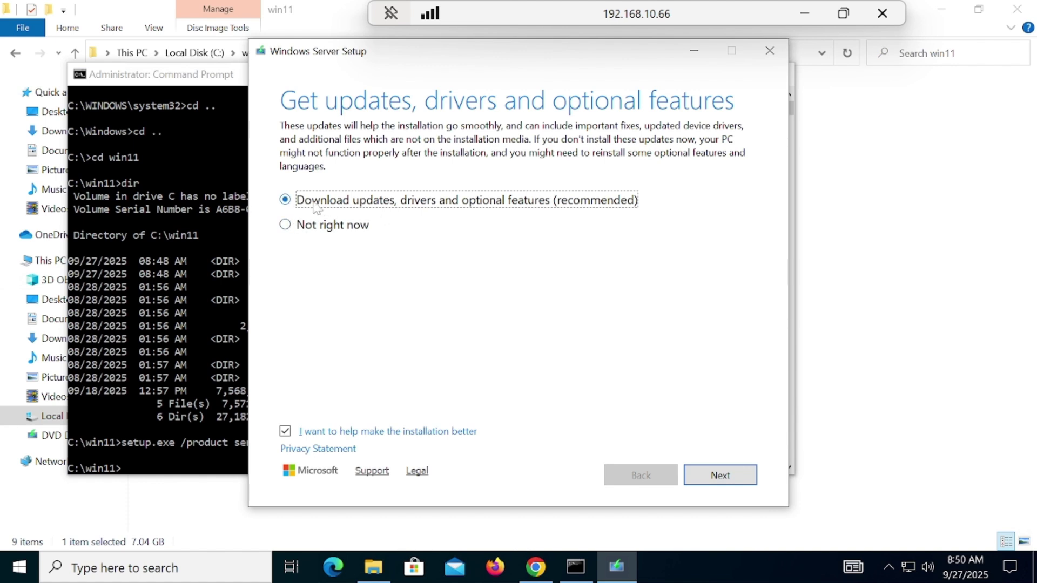
left_click(285, 226)
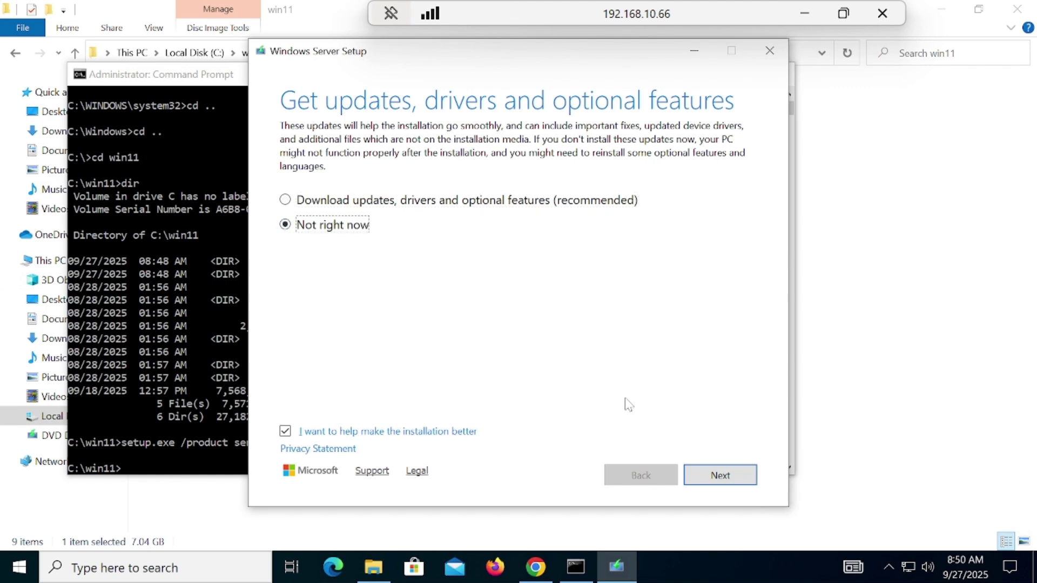
left_click(722, 479)
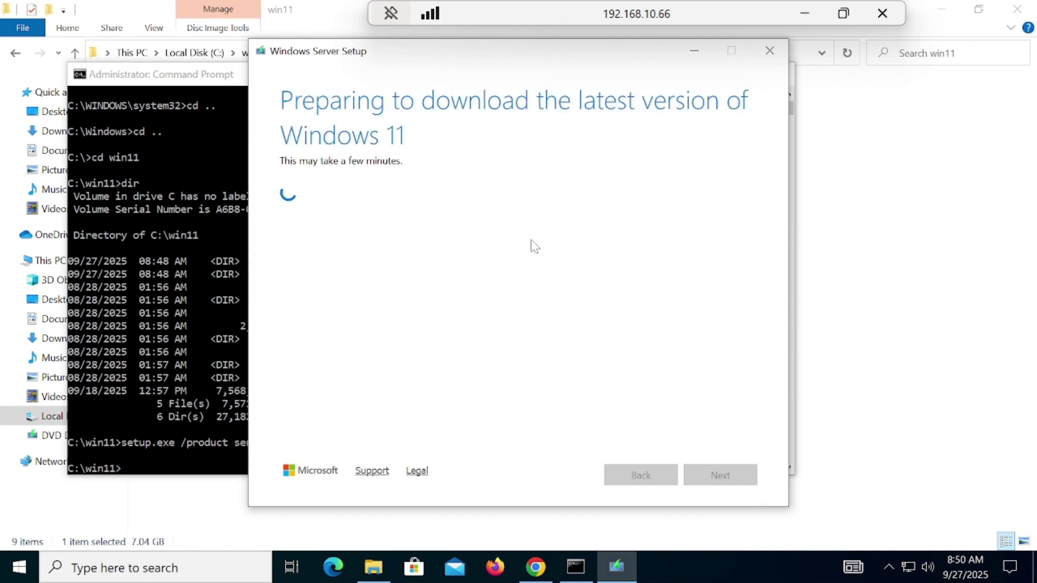
left_click(711, 476)
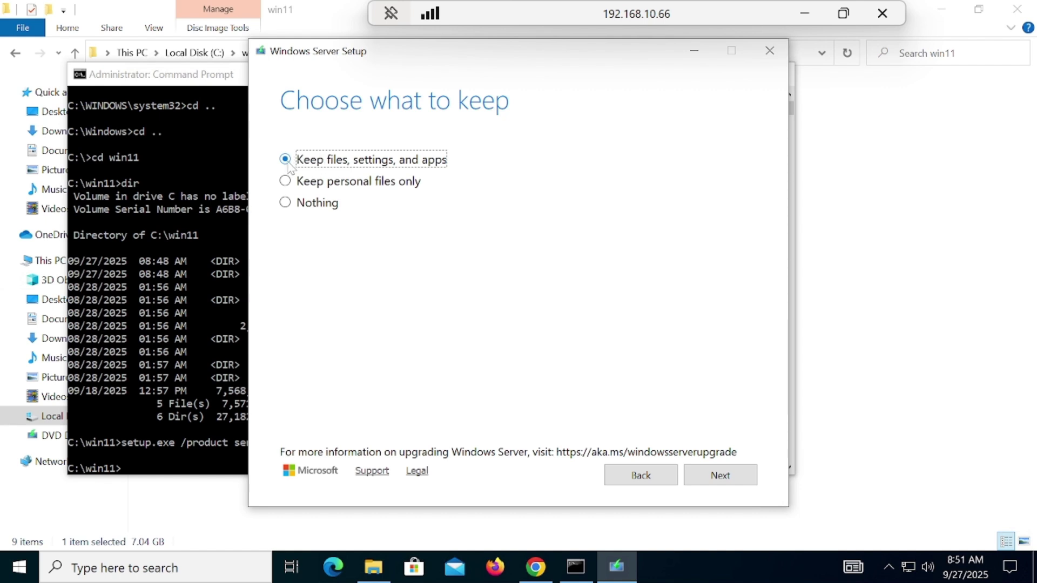
Leave Keep files, settings, and apps selected and continue to the readiness check.
left_click(740, 480)
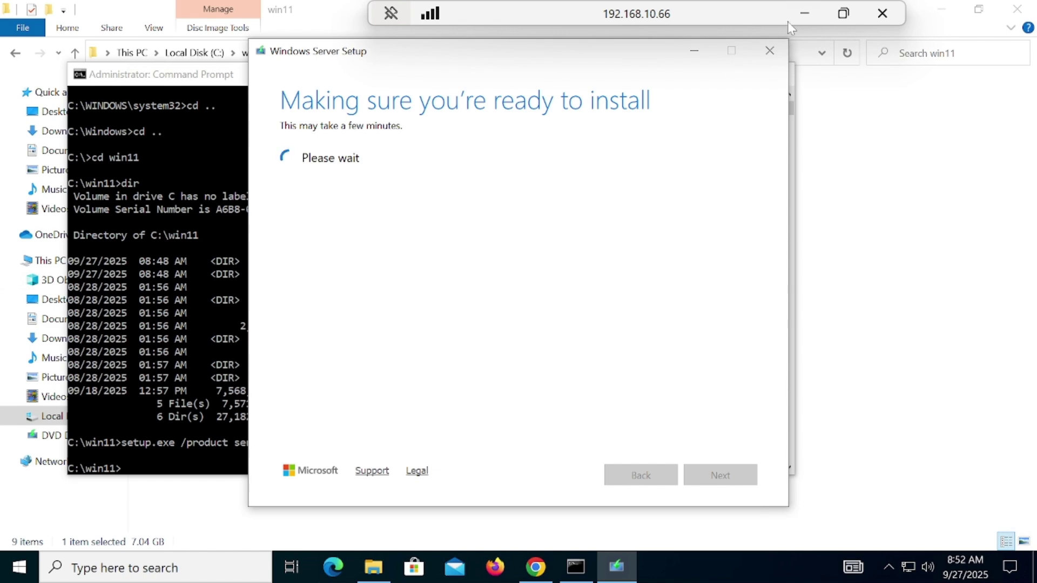
Minimize the remote session, restart the OBS recording, and restore the session at Ready to install.
left_click(805, 13)
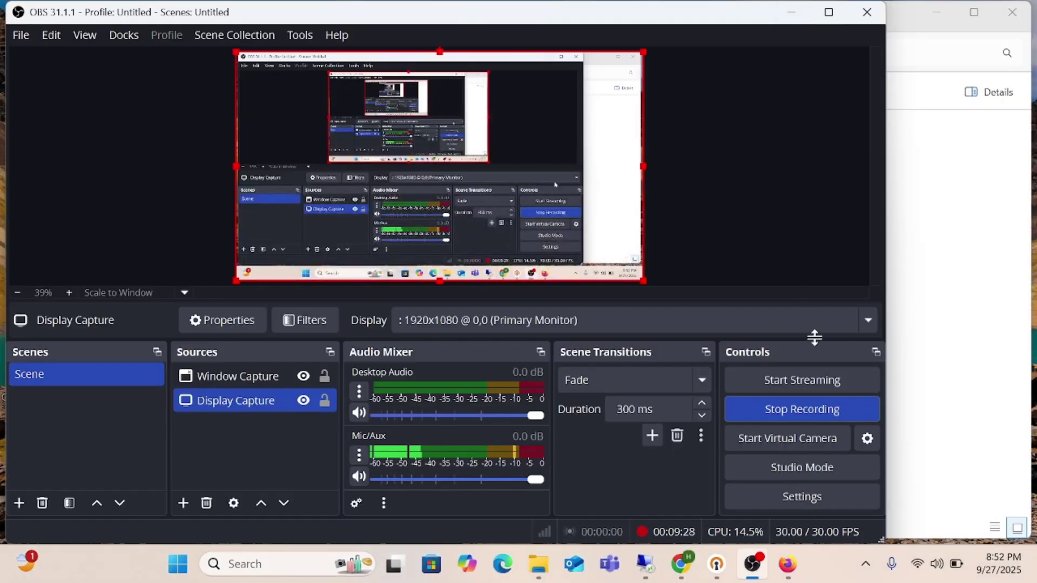
left_click(794, 411)
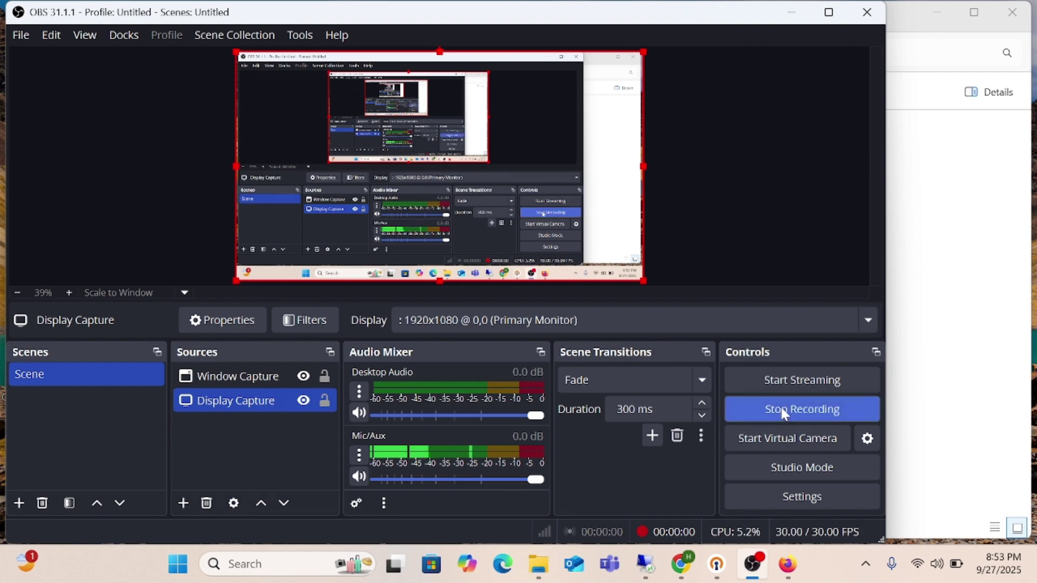
left_click(656, 570)
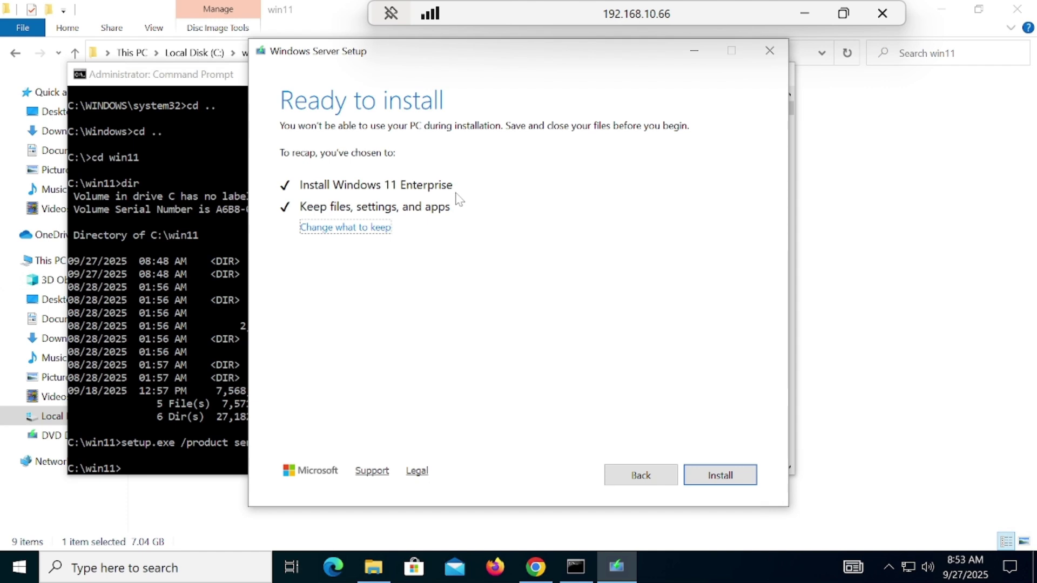
left_click(4, 578)
type("ac")
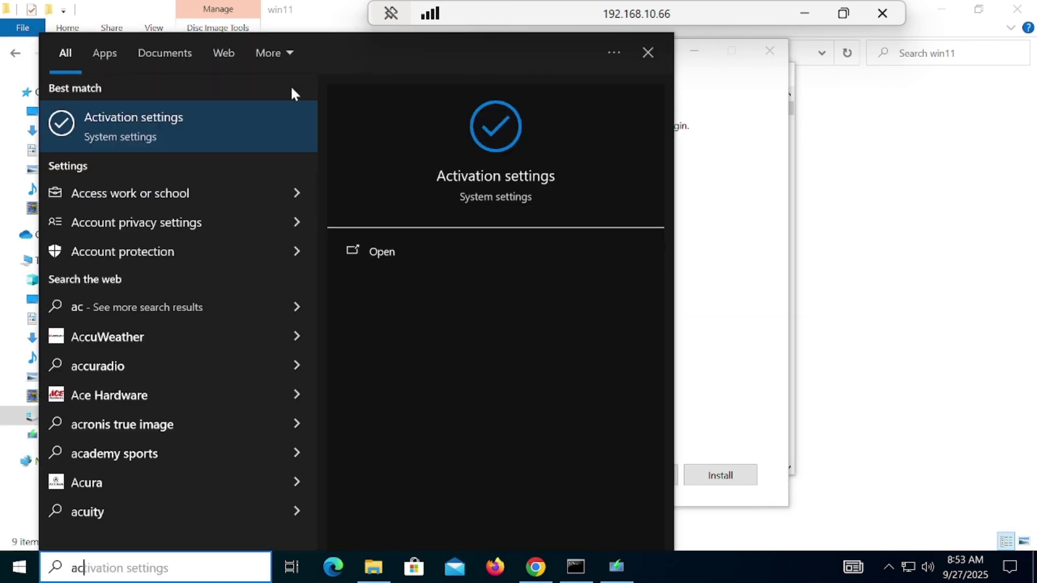
left_click(184, 139)
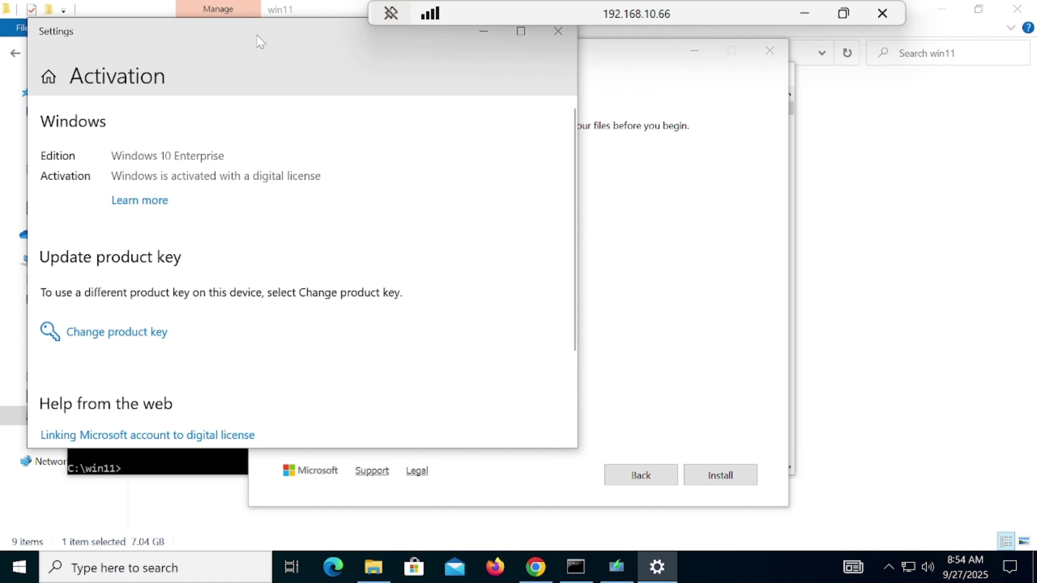
left_click_drag(257, 39, 279, 60)
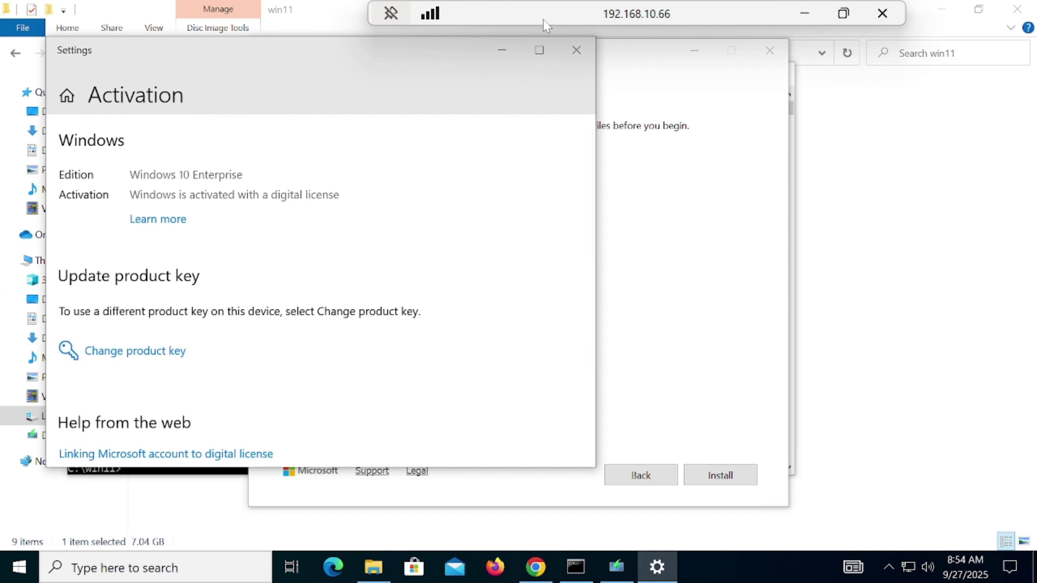
left_click(579, 48)
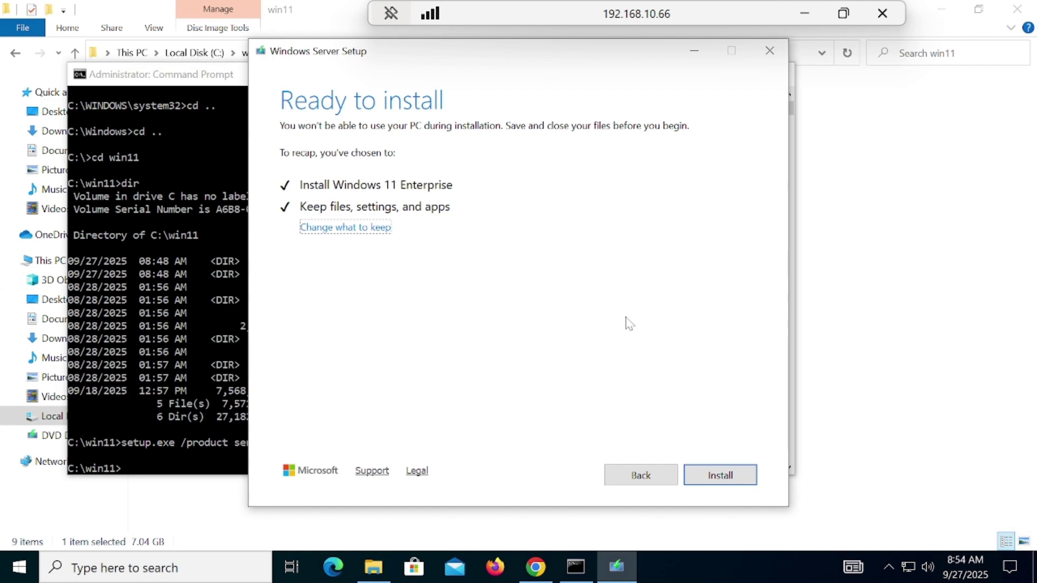
Start the Windows 11 Enterprise installation from the Ready to install page.
left_click(731, 478)
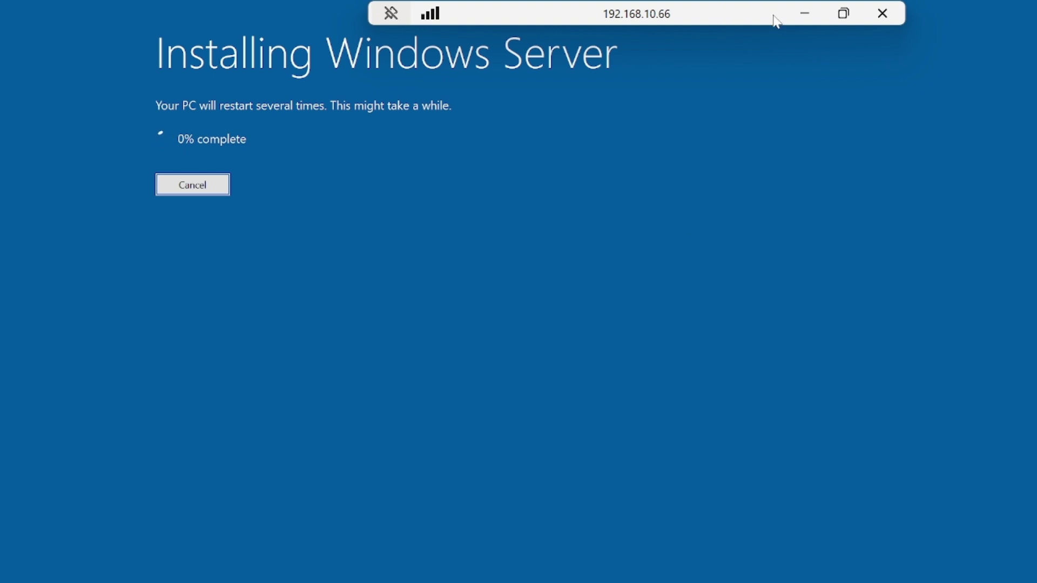
Minimize and restore the remote session to show the upgraded Windows 11 desktop.
left_click(804, 13)
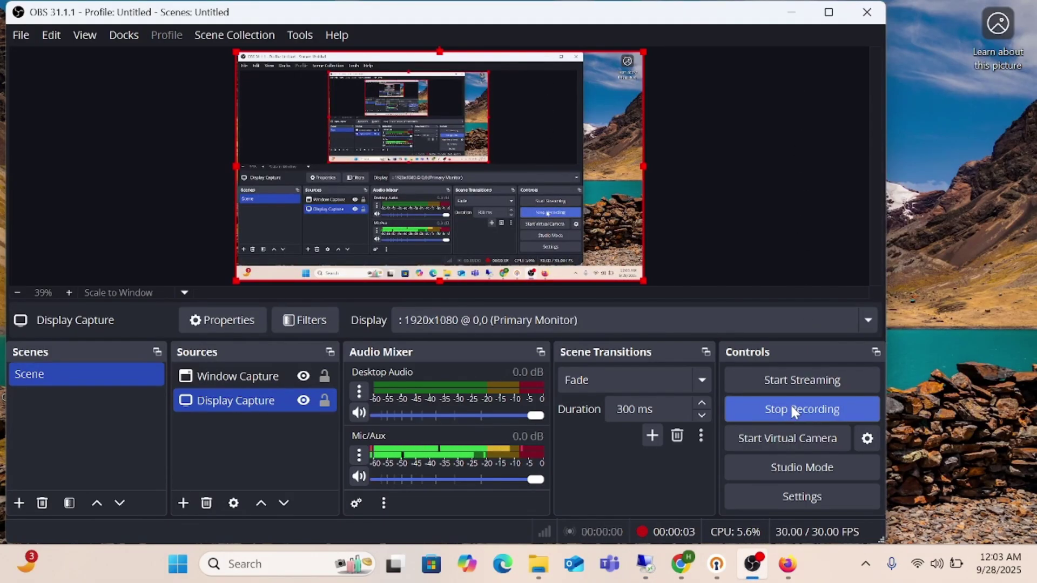
left_click(646, 564)
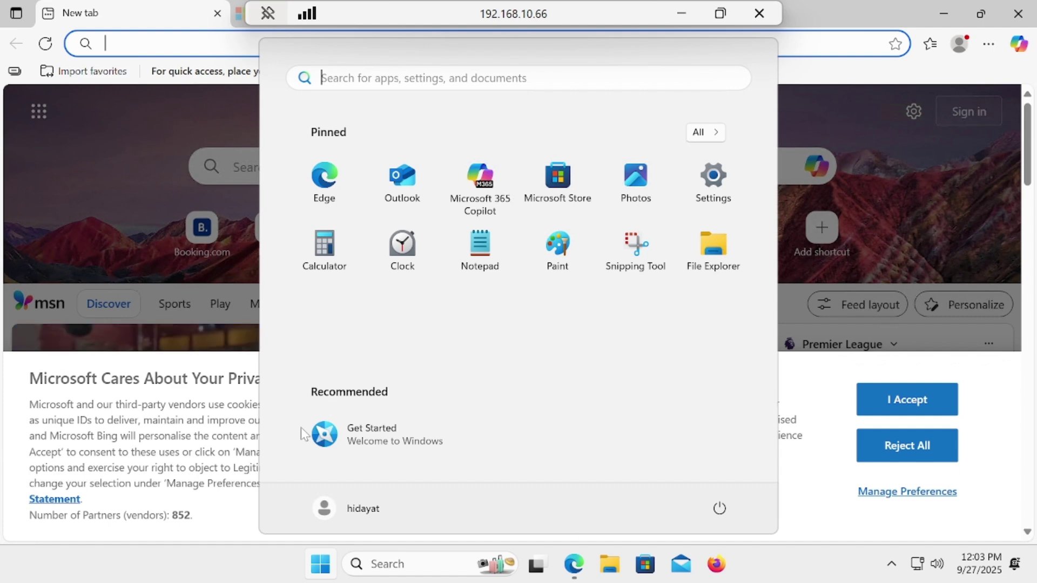
left_click(316, 571)
left_click(316, 574)
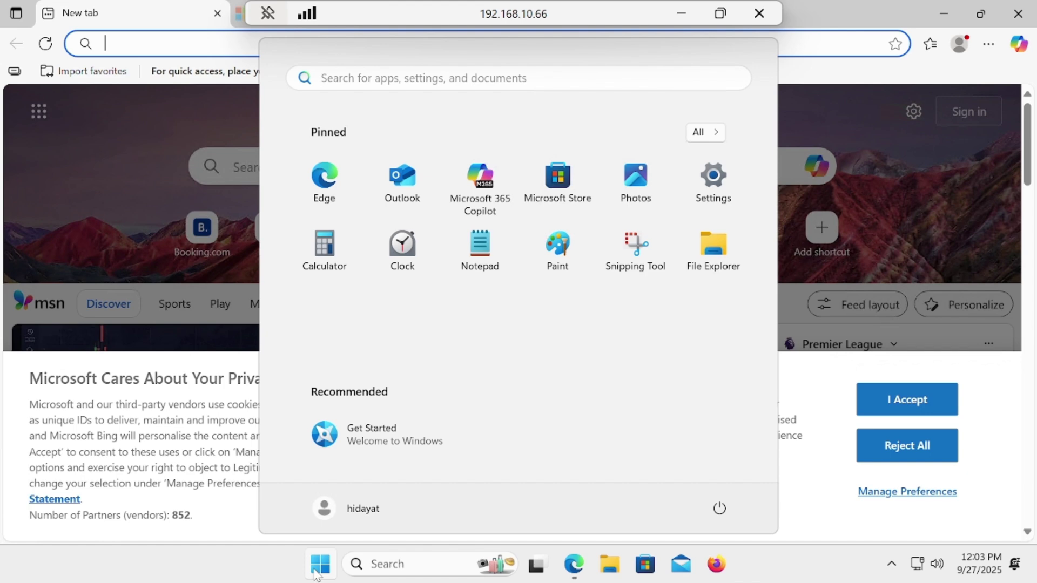
type("v")
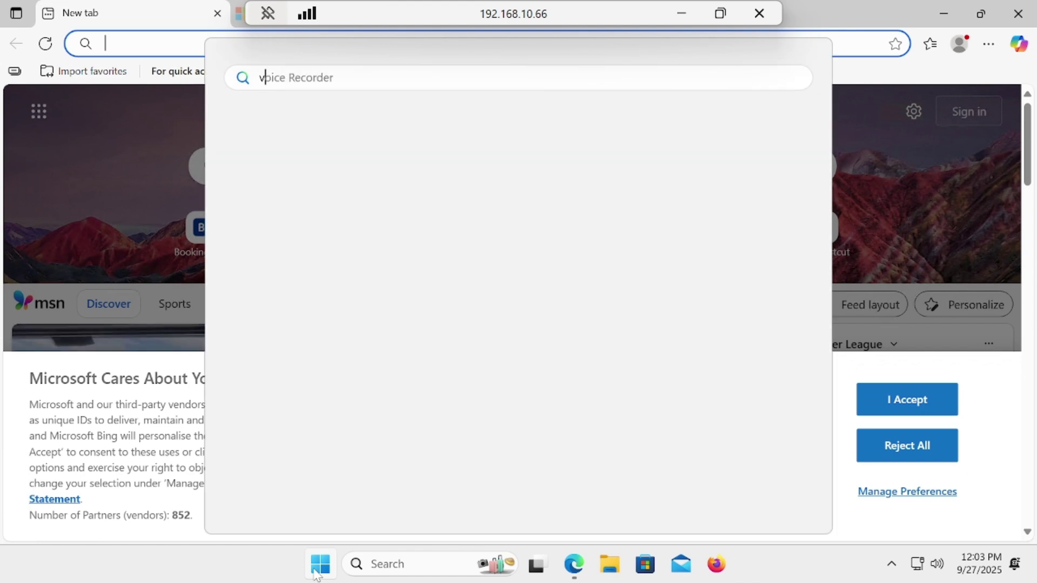
key("BackSpace")
type("w")
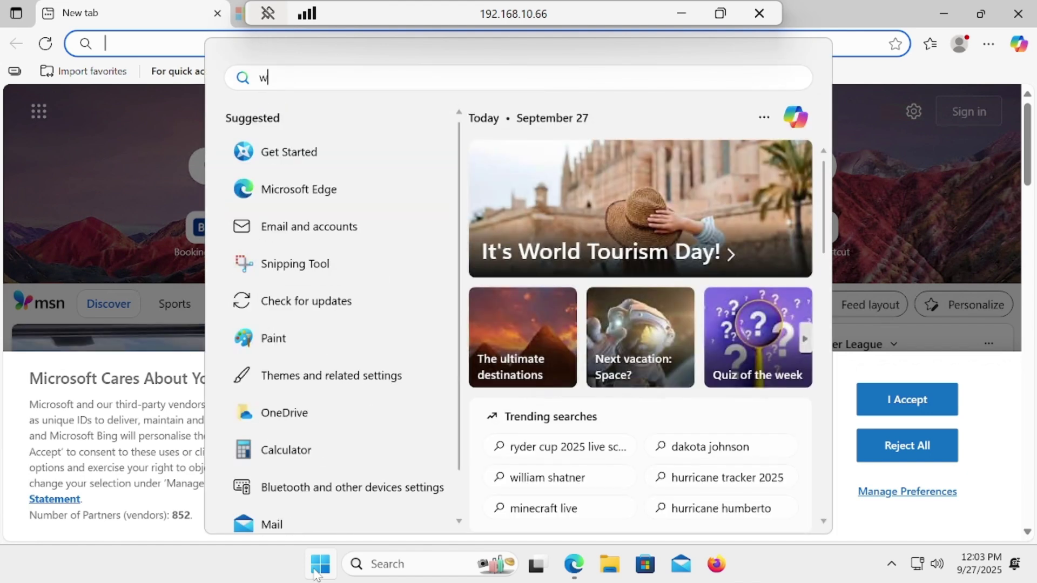
type("inver")
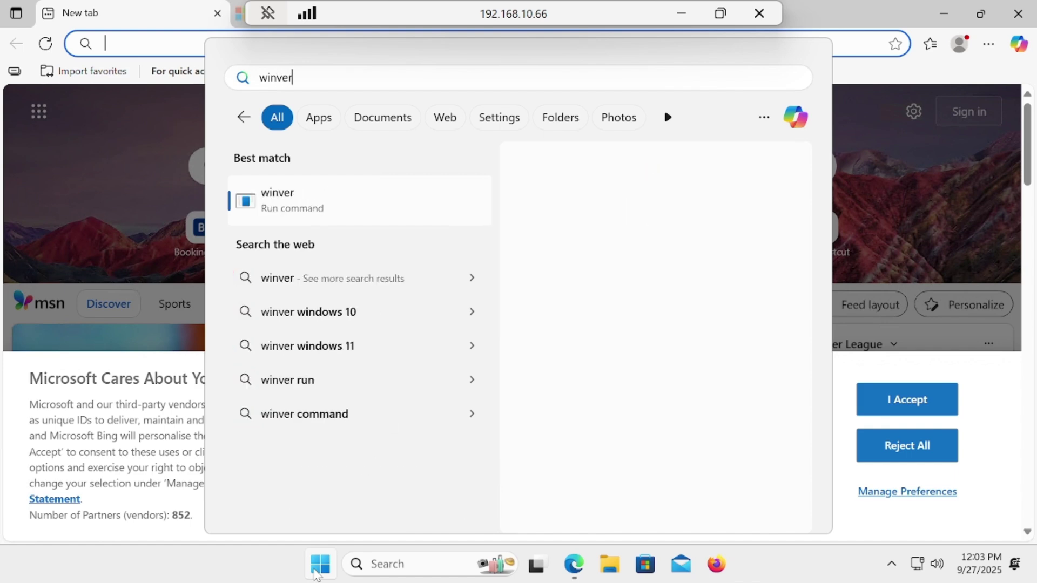
left_click(307, 198)
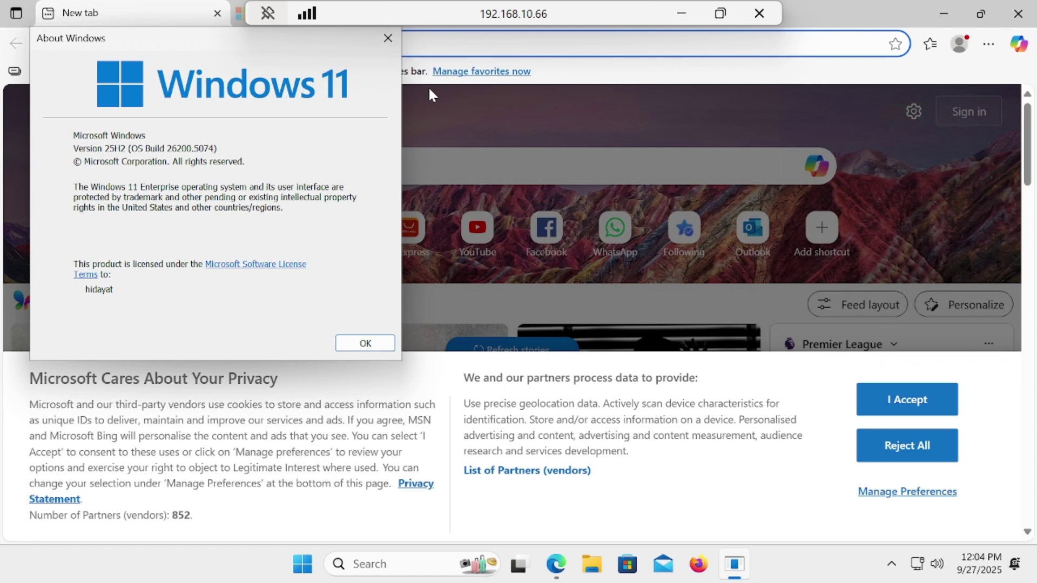
left_click(387, 40)
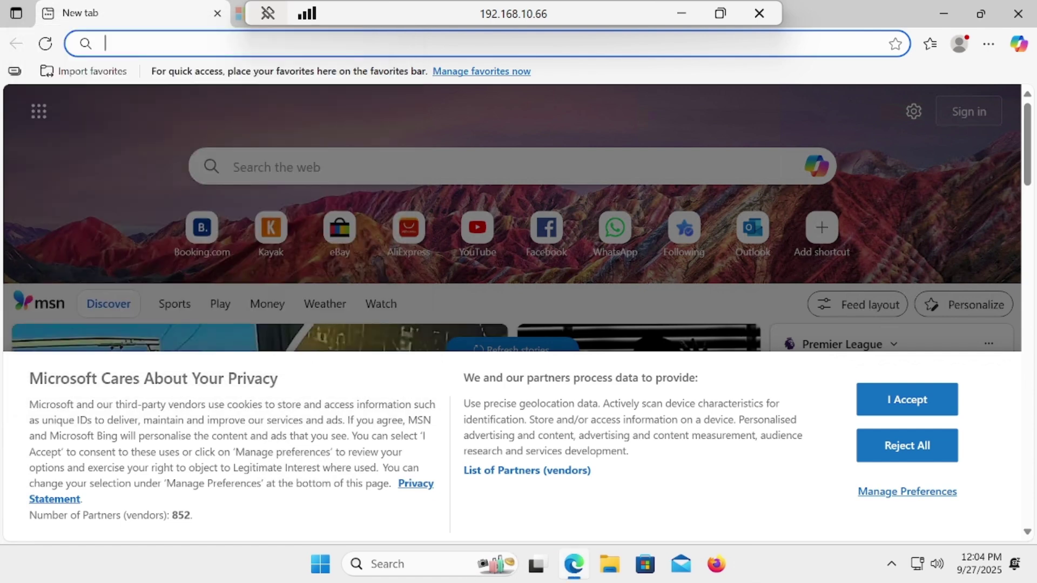
Search 'acti' to open Activation settings and confirm Windows 11 Enterprise is activated.
left_click(323, 565)
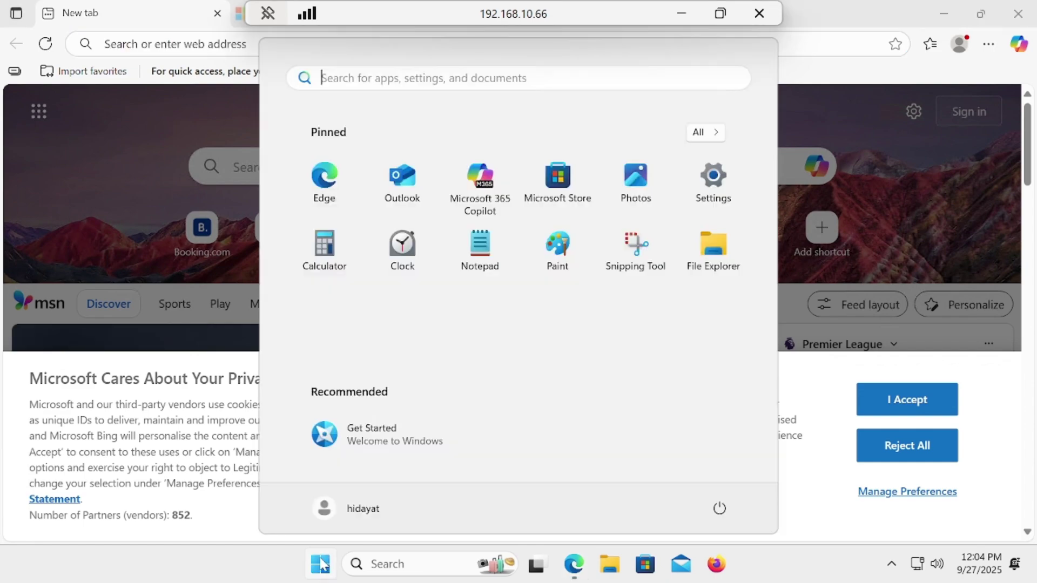
type("activate.exe")
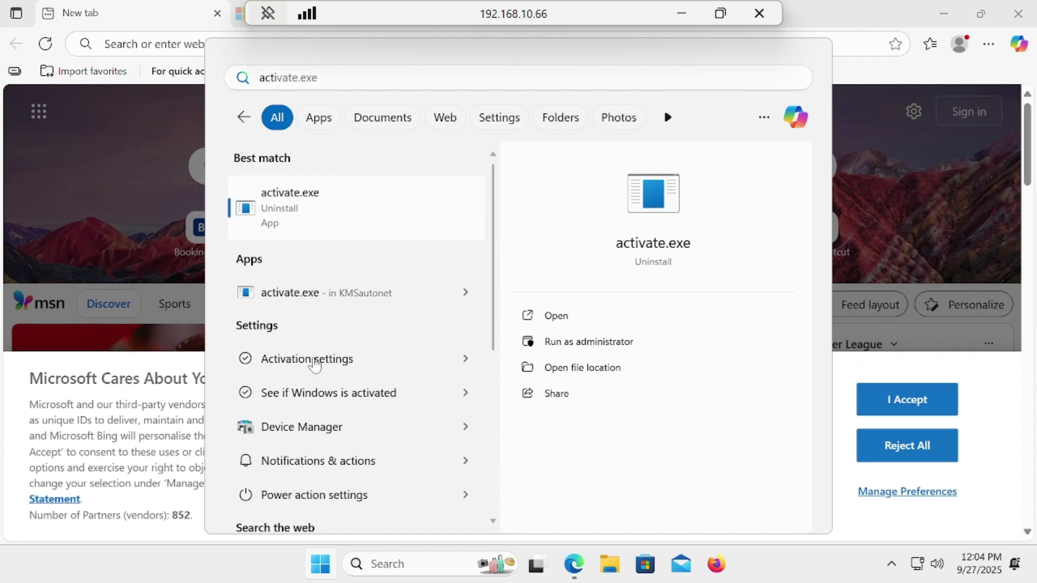
left_click(315, 367)
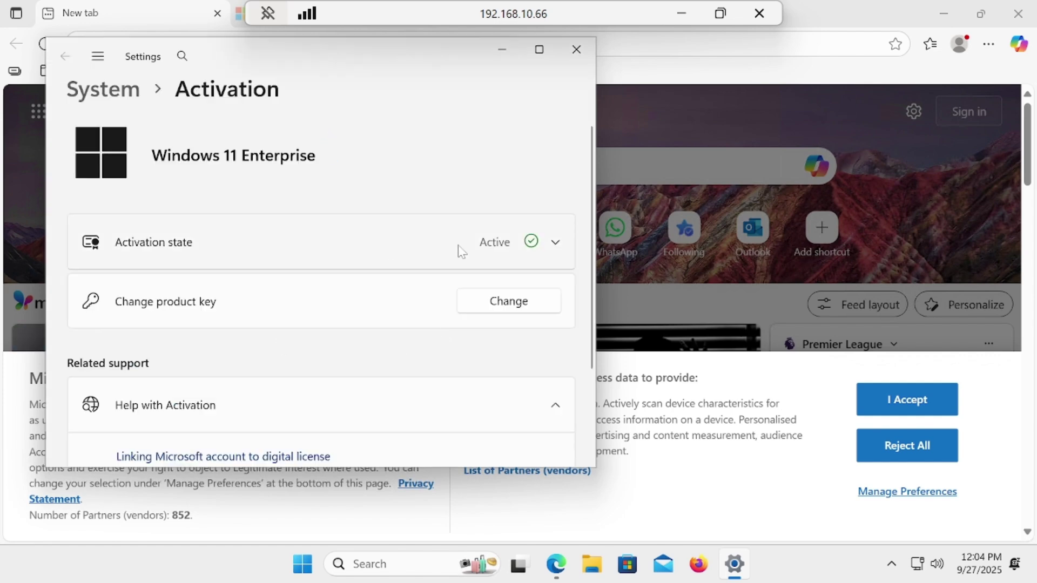
left_click(557, 244)
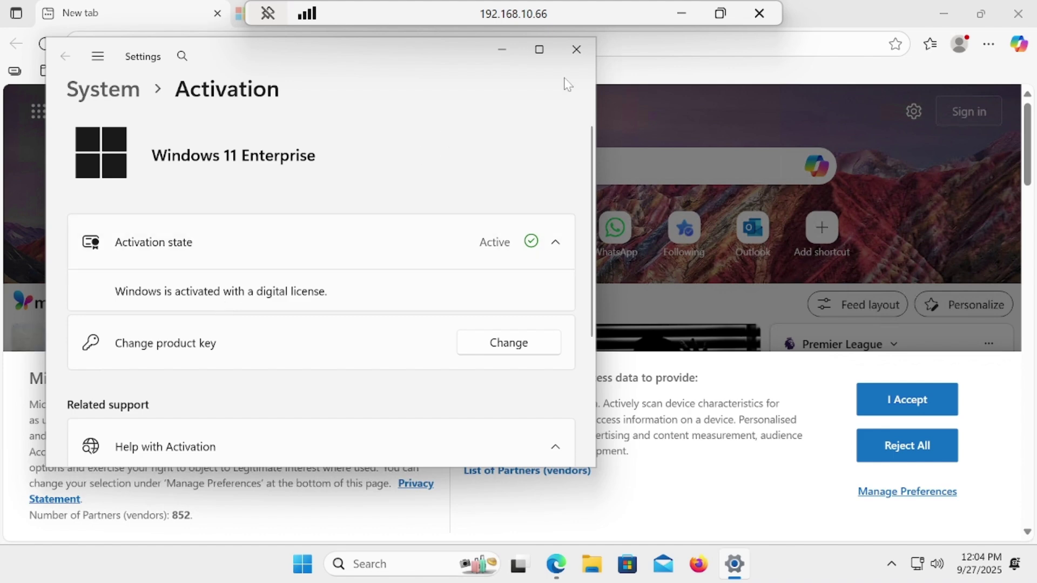
Close Settings and Edge, then refresh the desktop.
left_click(576, 49)
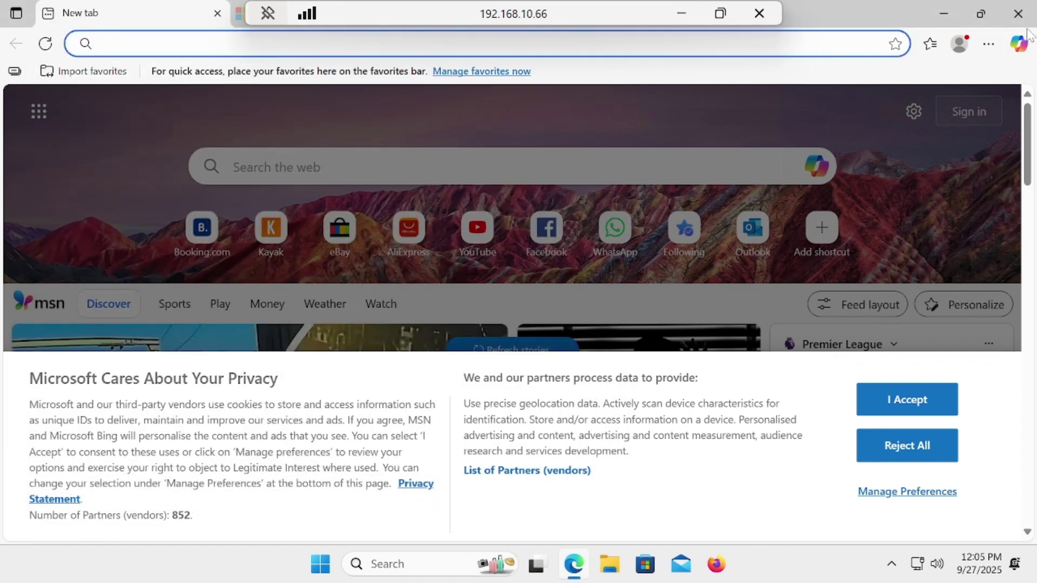
left_click(1020, 15)
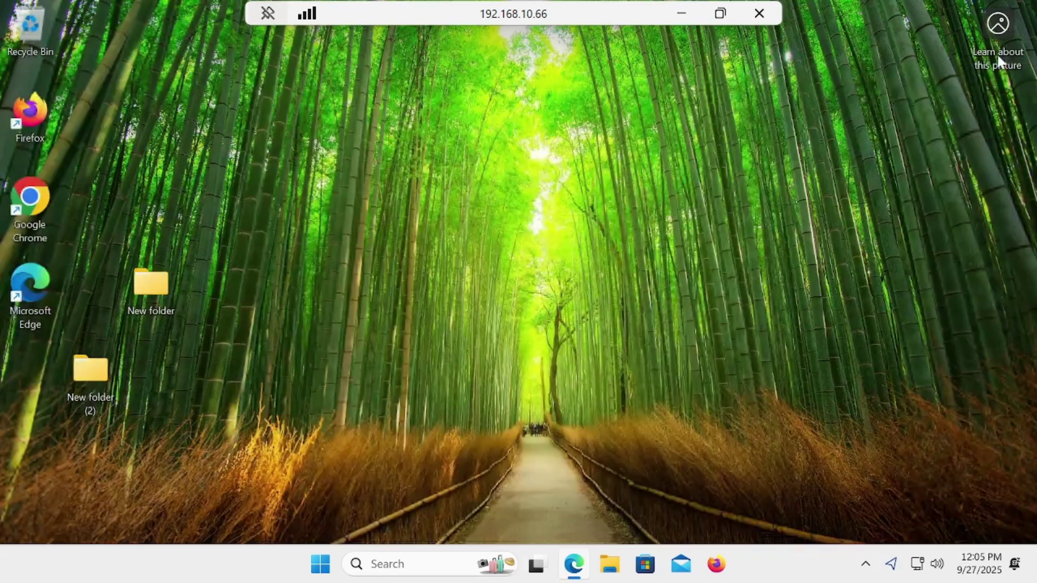
right_click(434, 201)
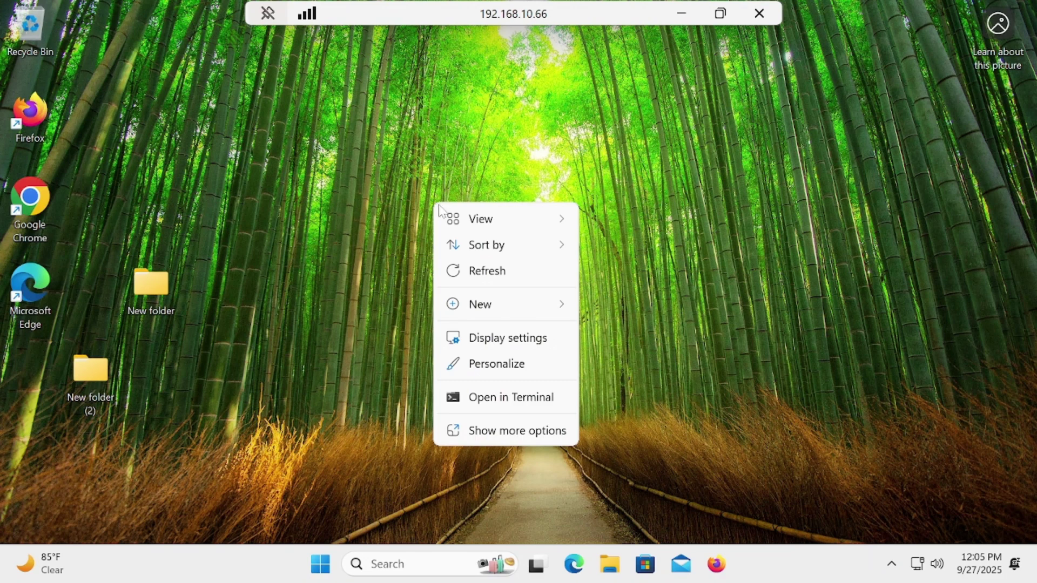
left_click(487, 271)
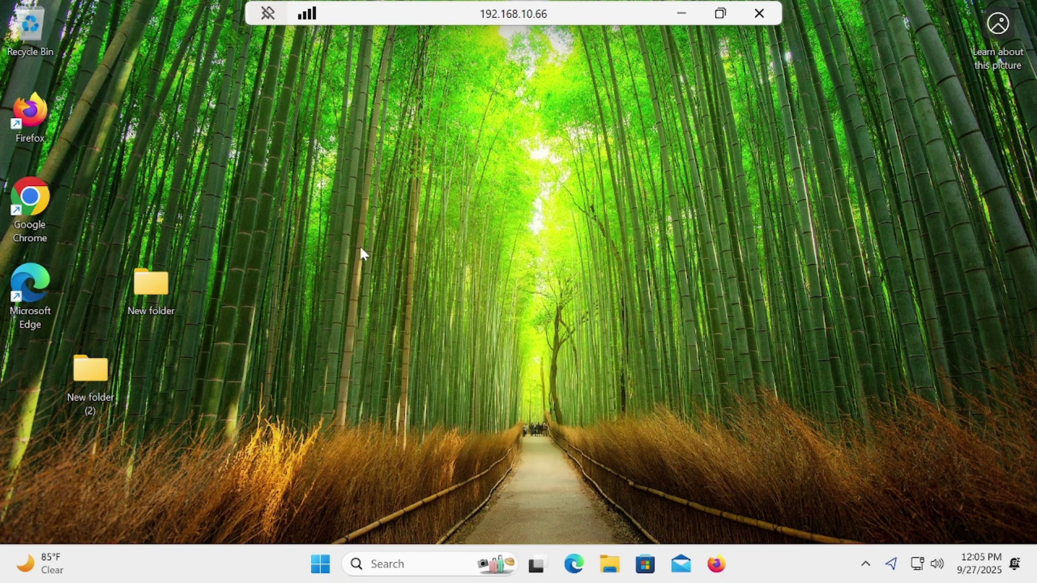